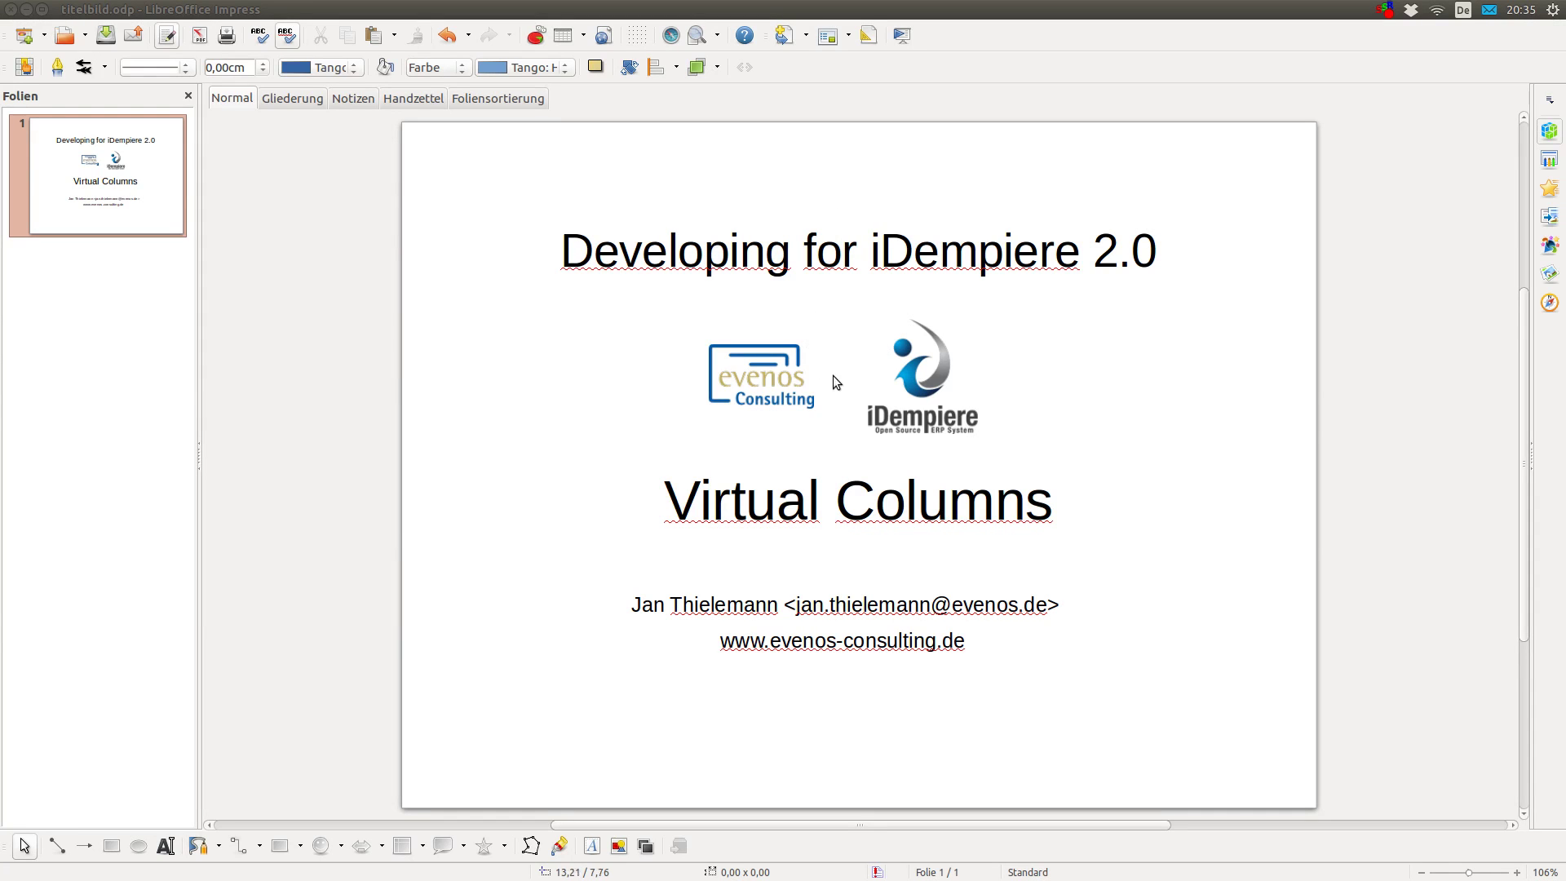
Step: Switch from the Virtual Columns Impress slide to the iDempiere Firefox window
key("alt+Tab")
Step: Open sales order 80005 and zoom into its business partner, C&W Construction
left_click(625, 455)
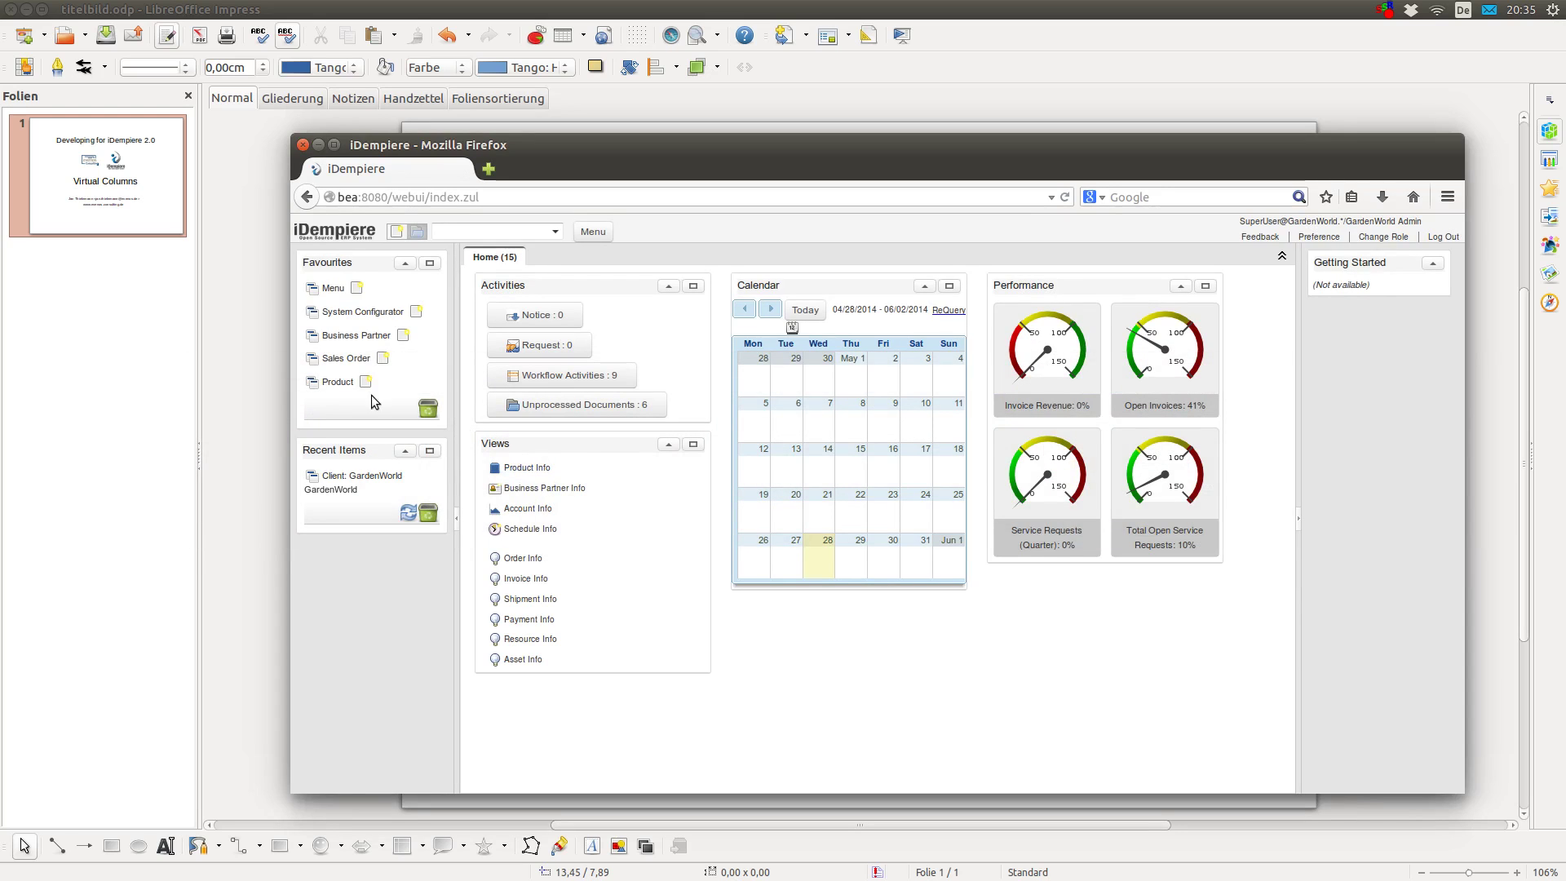
left_click(346, 358)
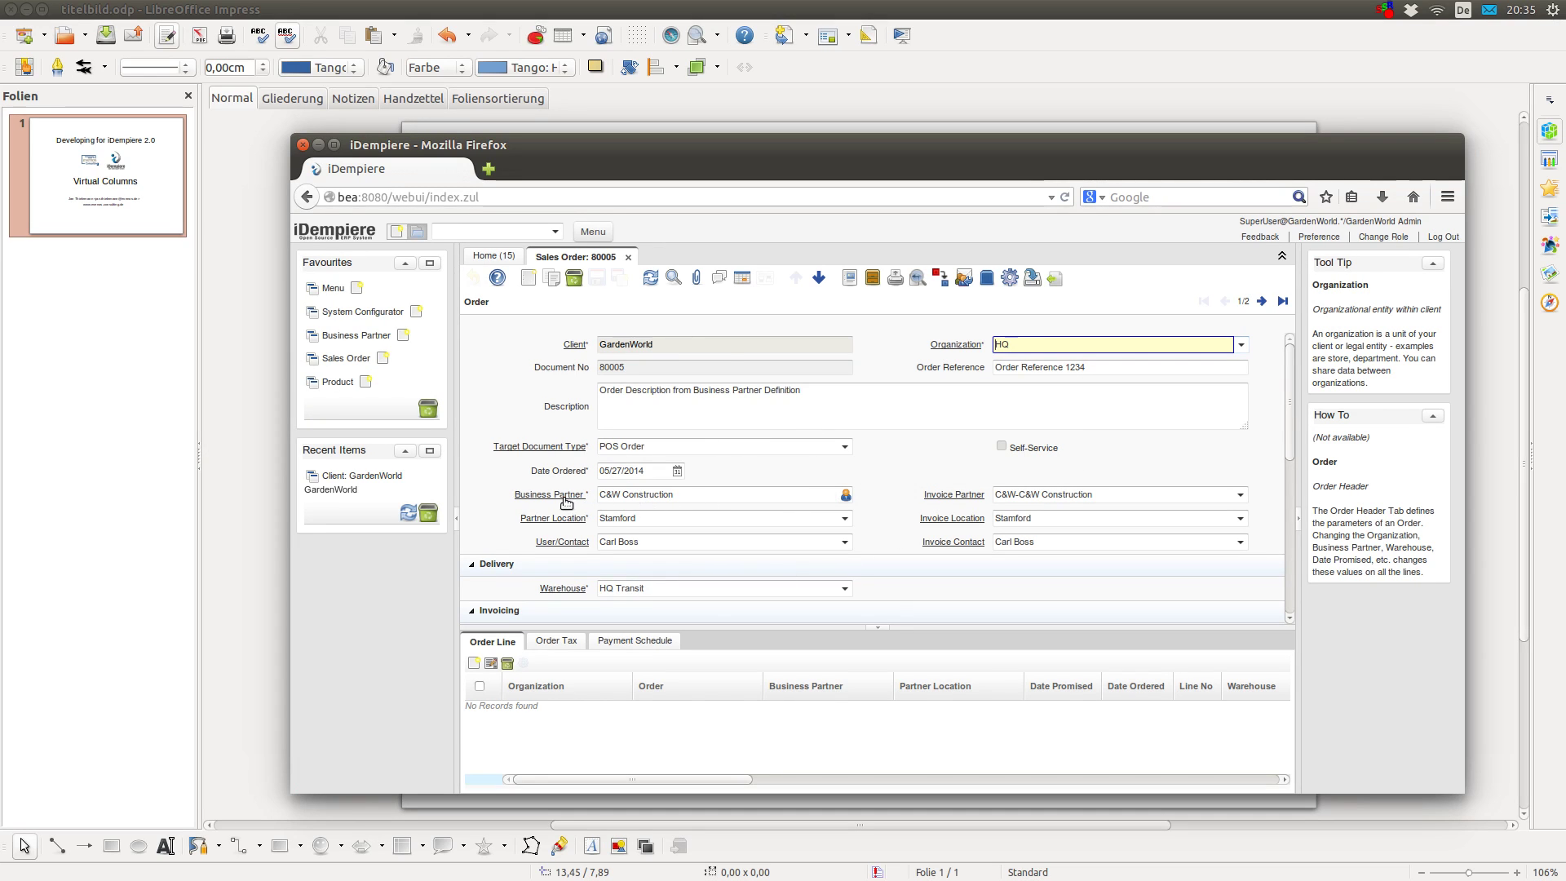
right_click(700, 493)
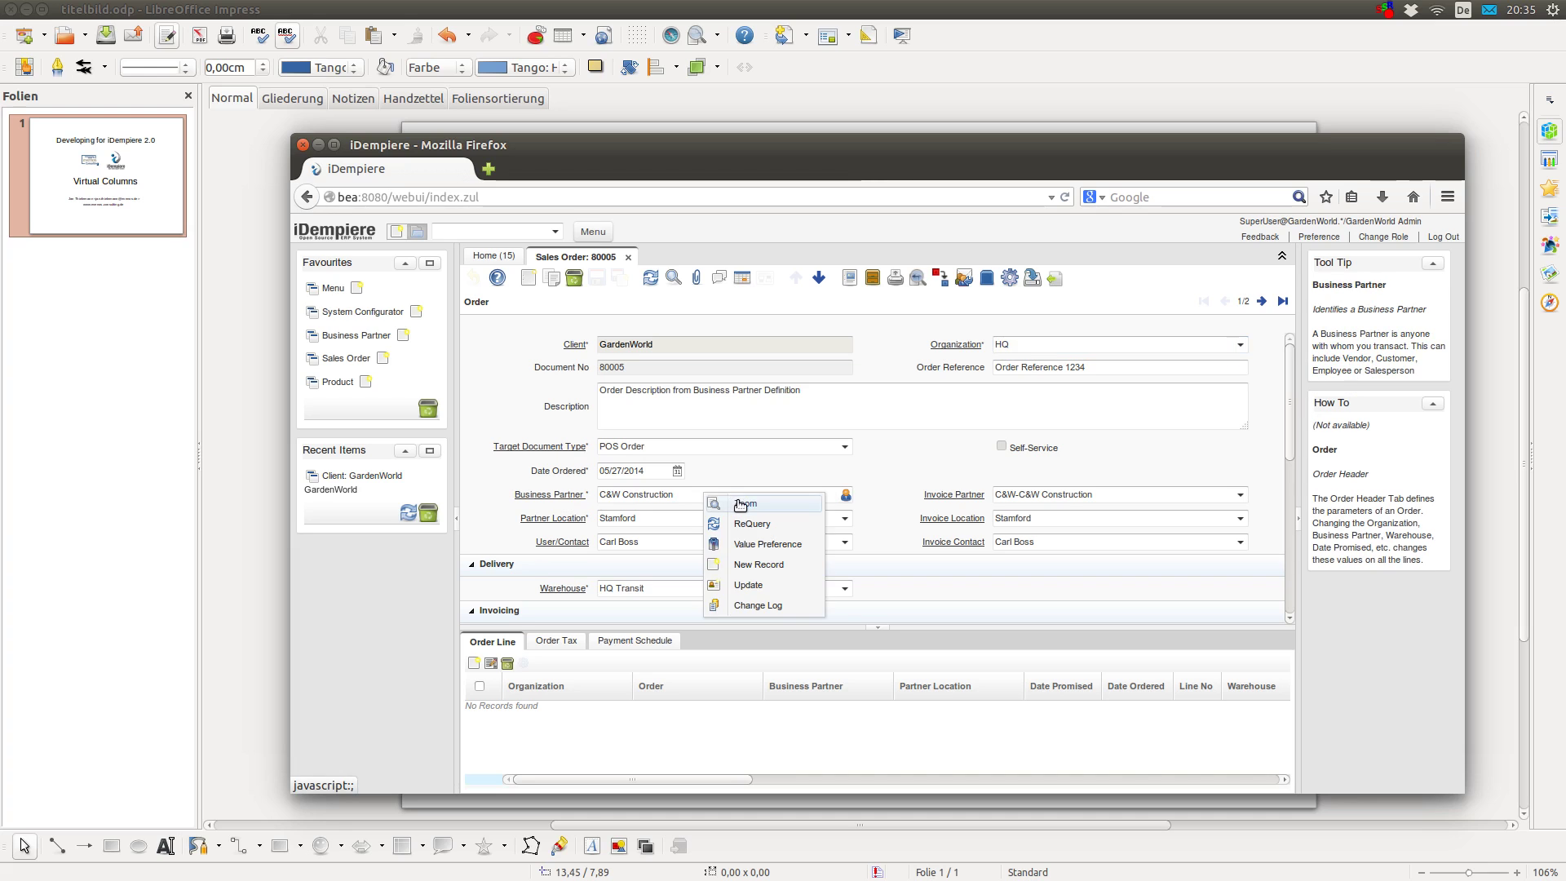
left_click(737, 503)
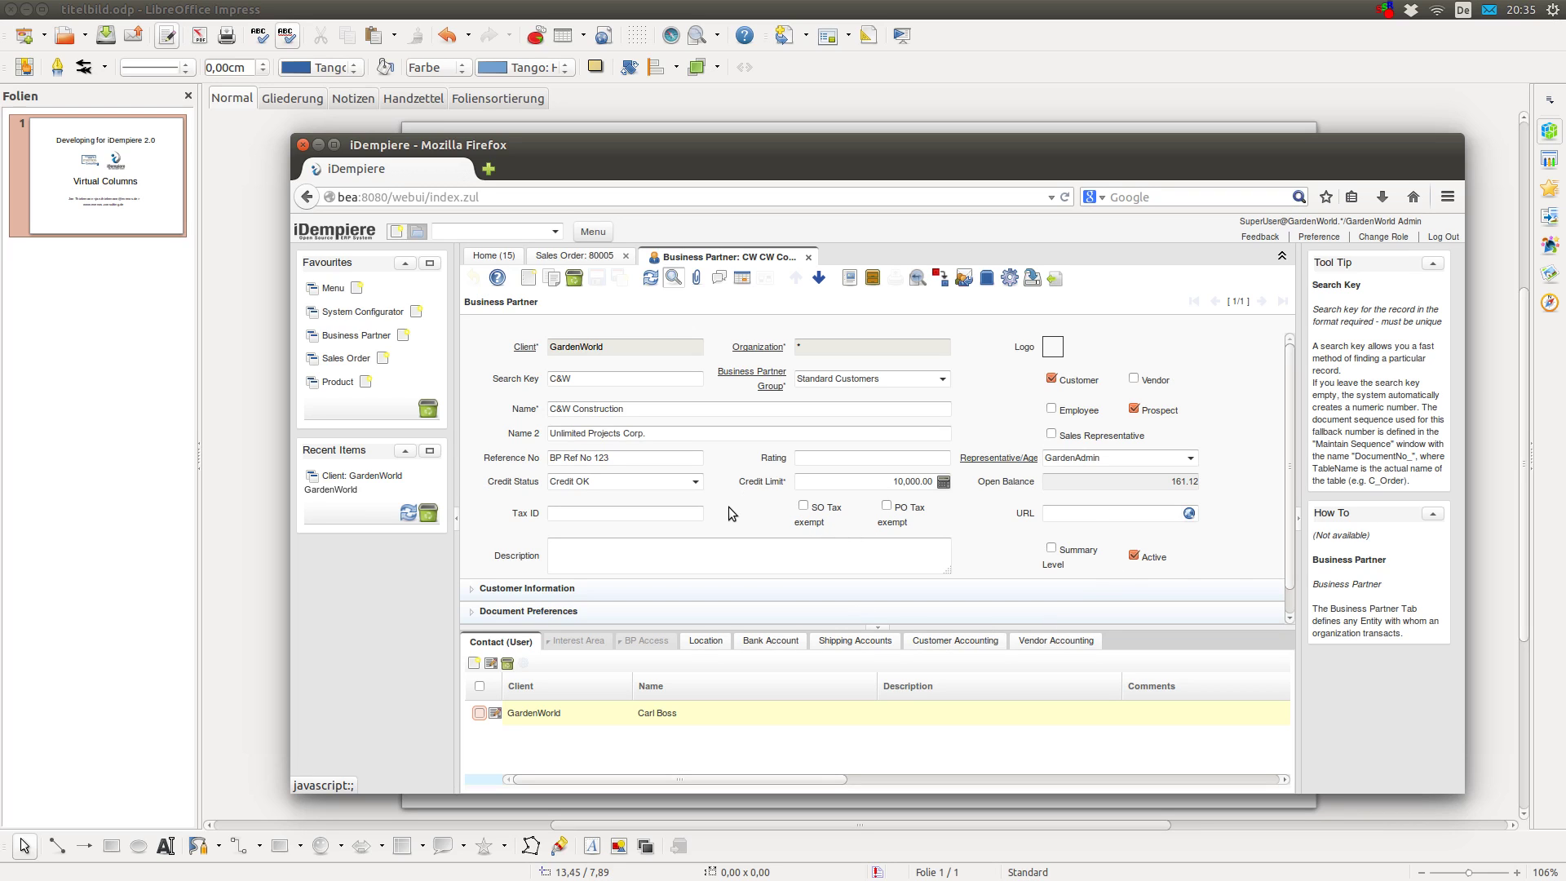
Step: Compare order 80005 with the C&W record showing its 10,000.00 credit limit
left_click(578, 258)
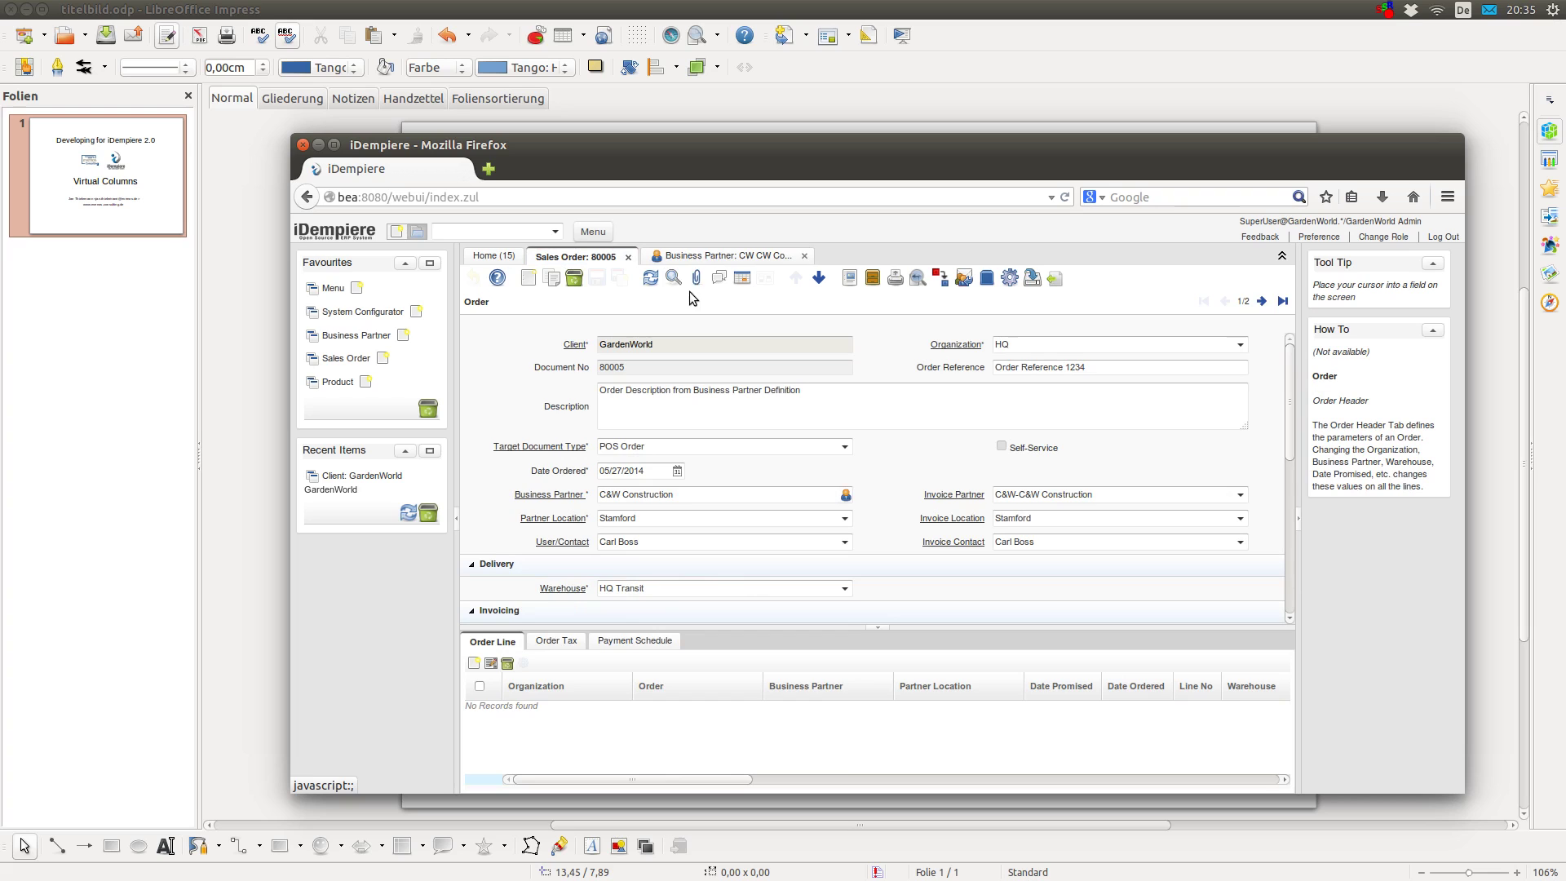
left_click(707, 260)
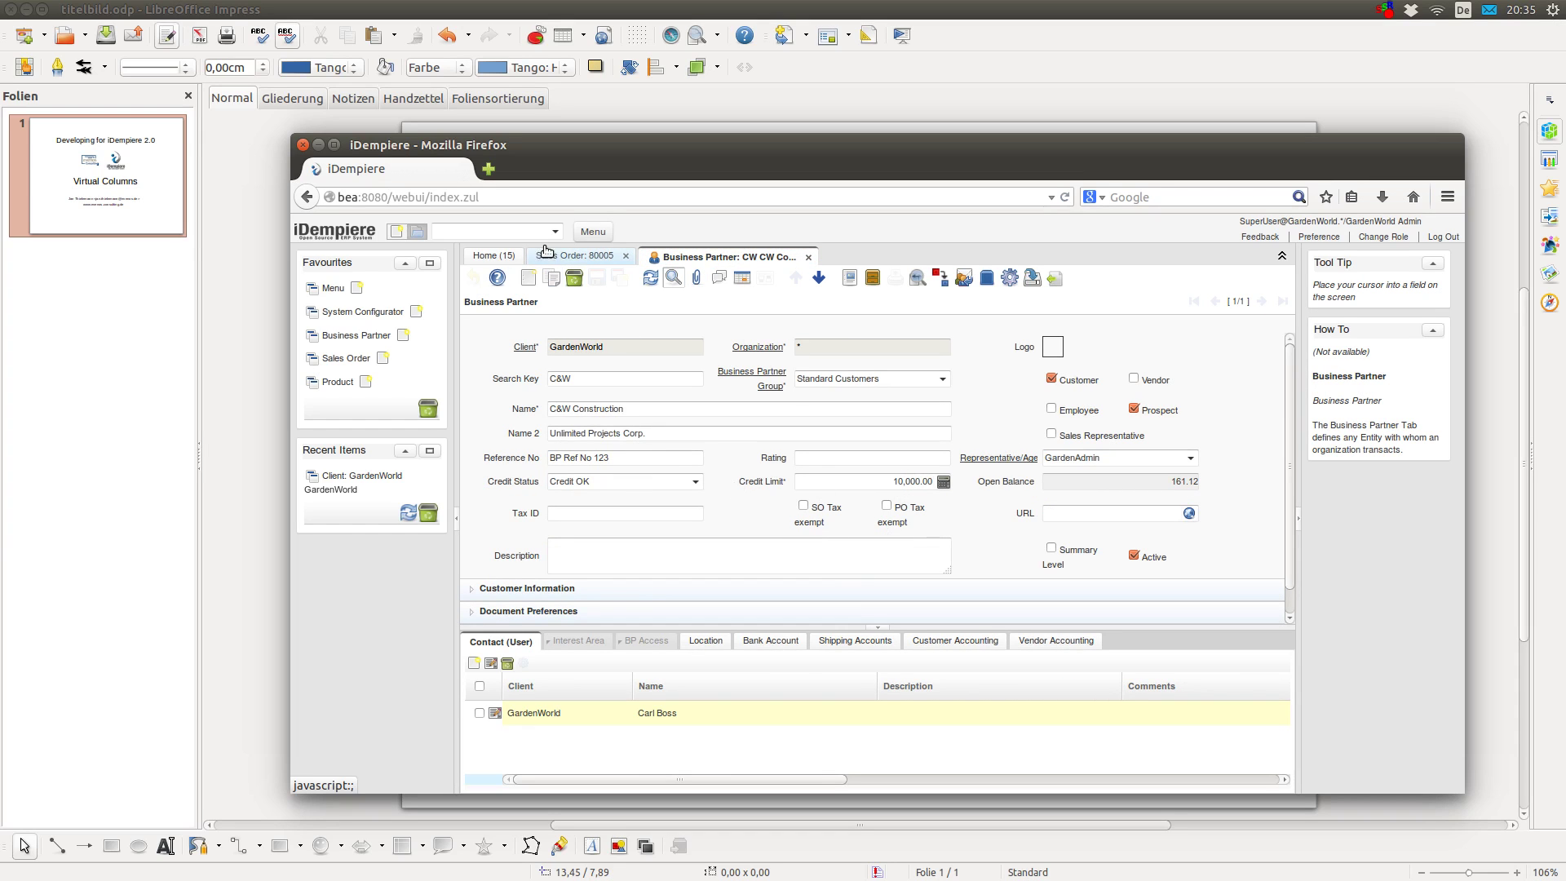
left_click(572, 257)
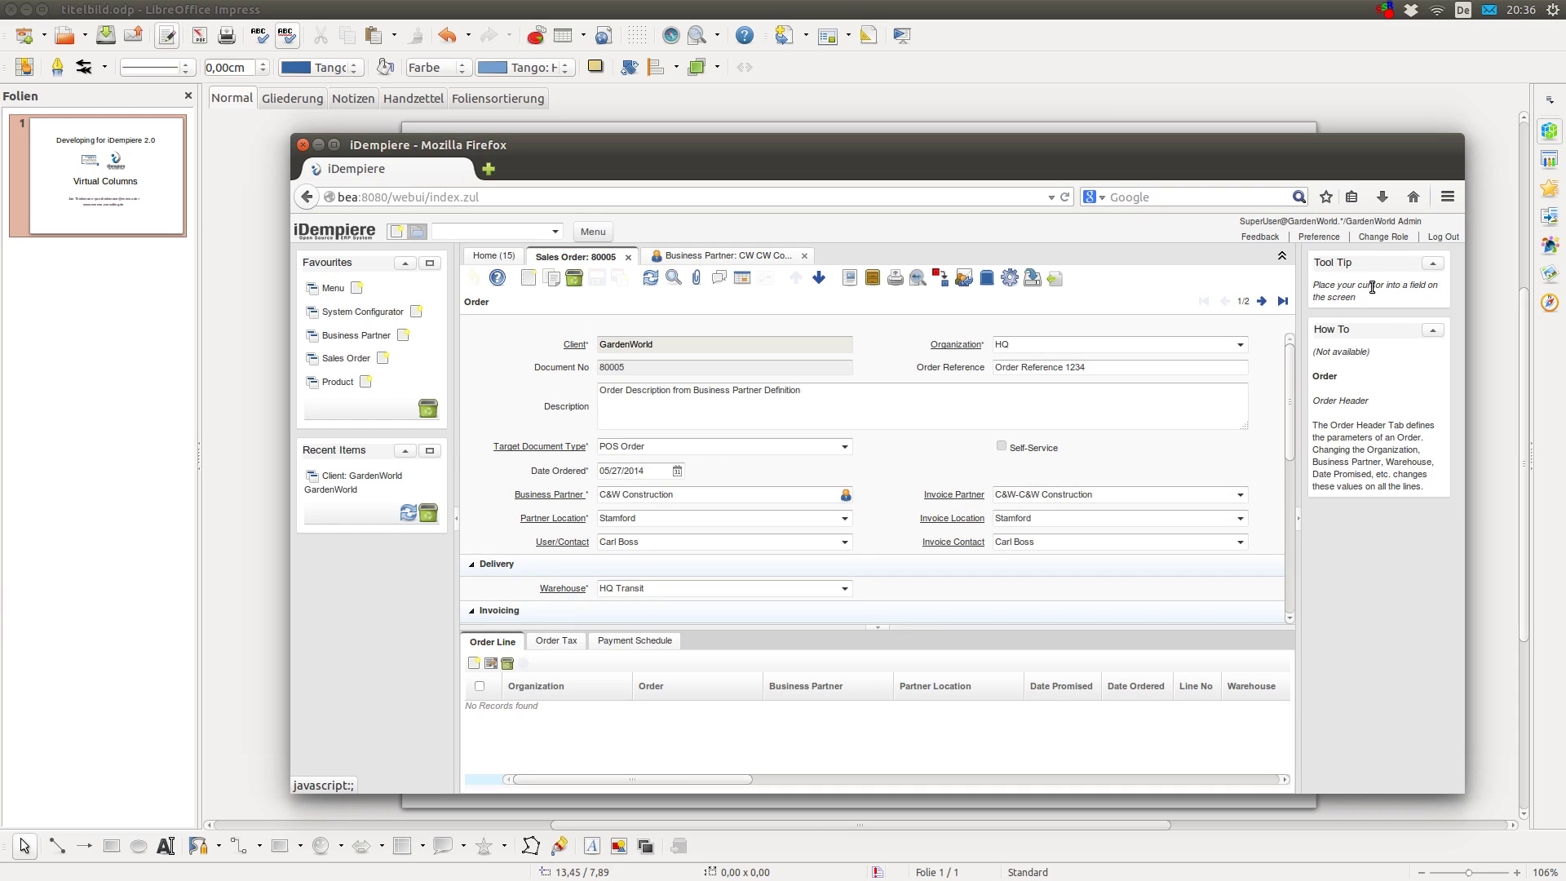
Step: Log in as System Administrator on the System client
left_click(1383, 238)
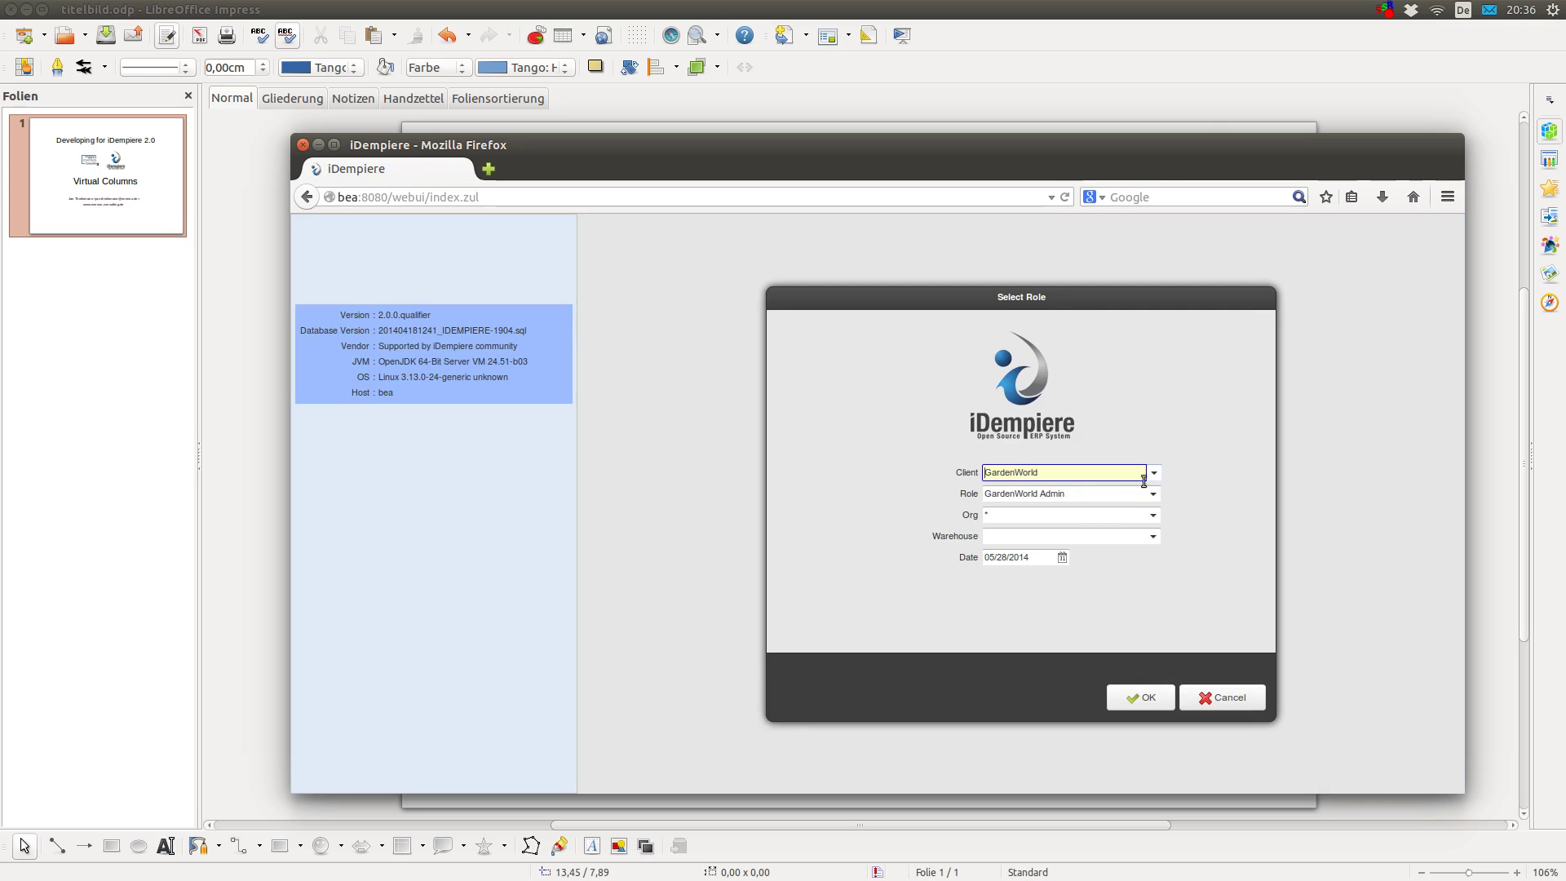
left_click(1153, 472)
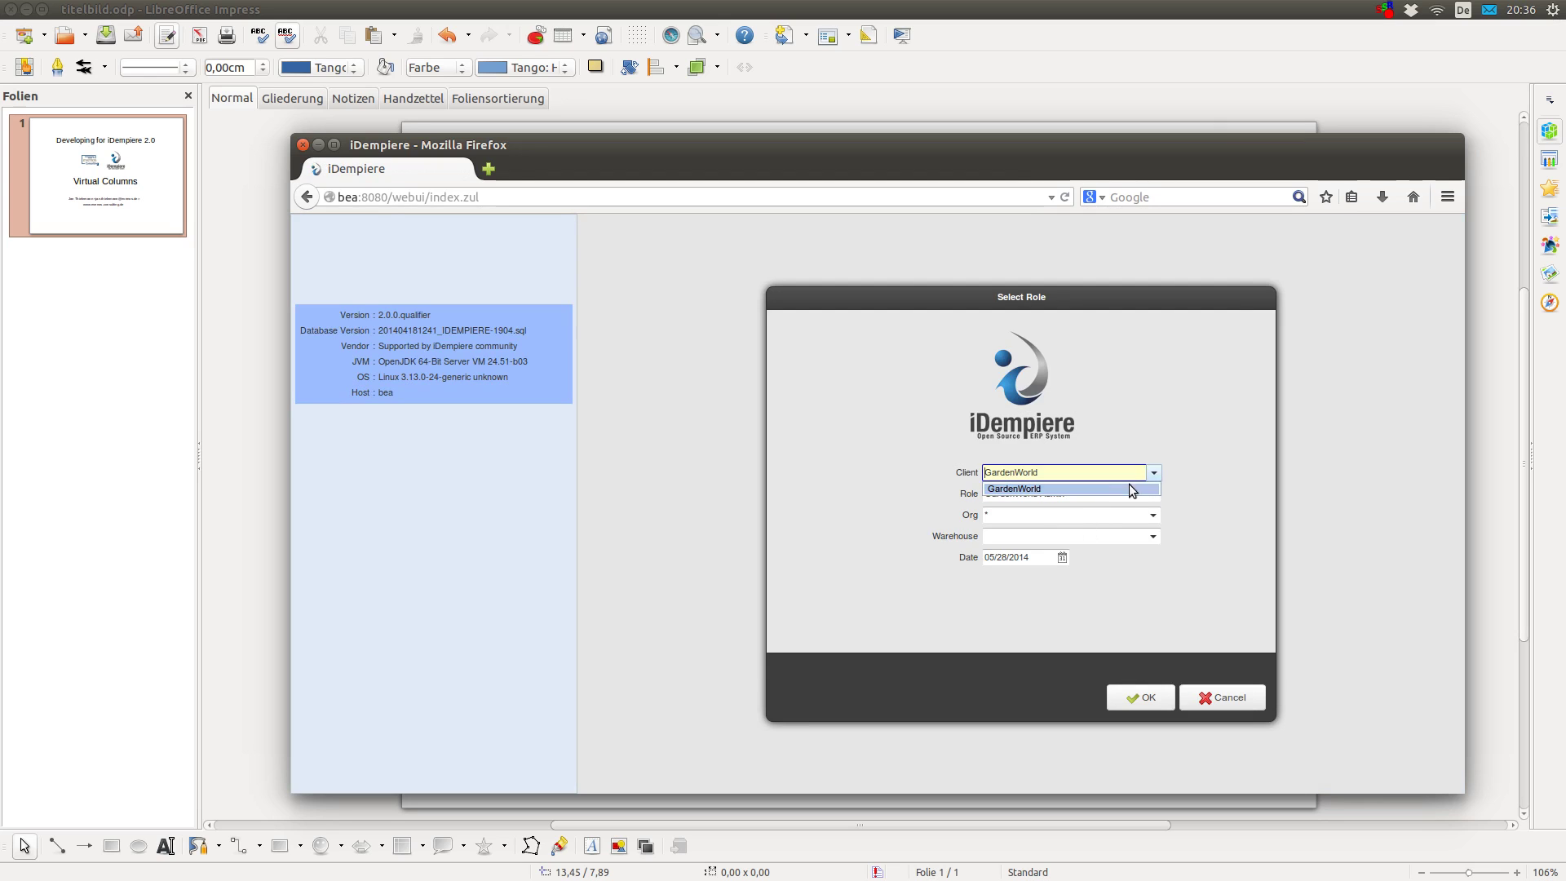
left_click(1074, 502)
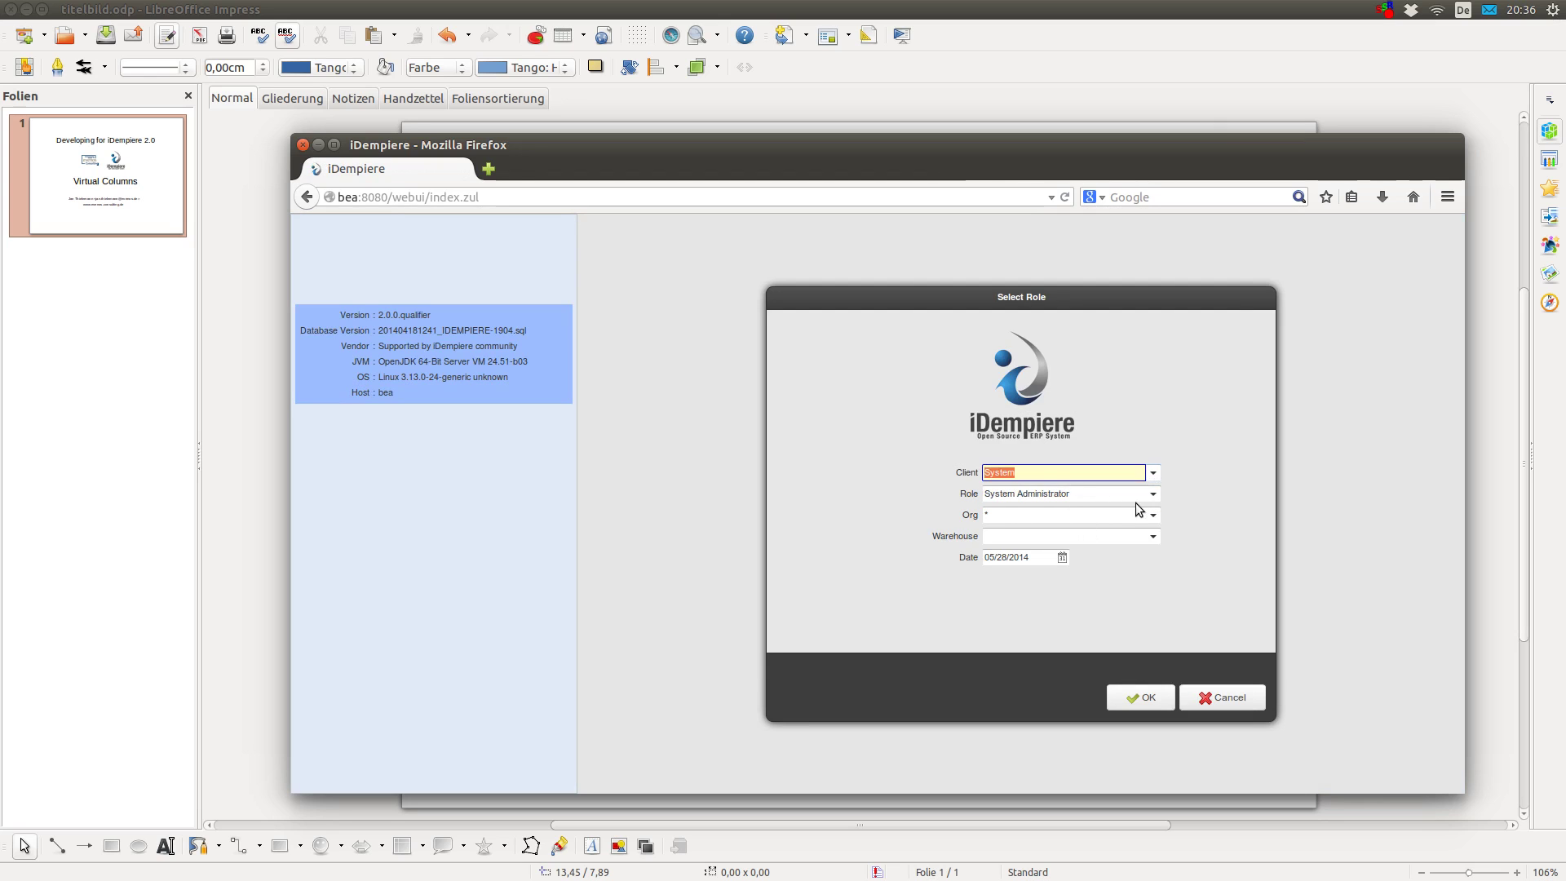
left_click(1139, 697)
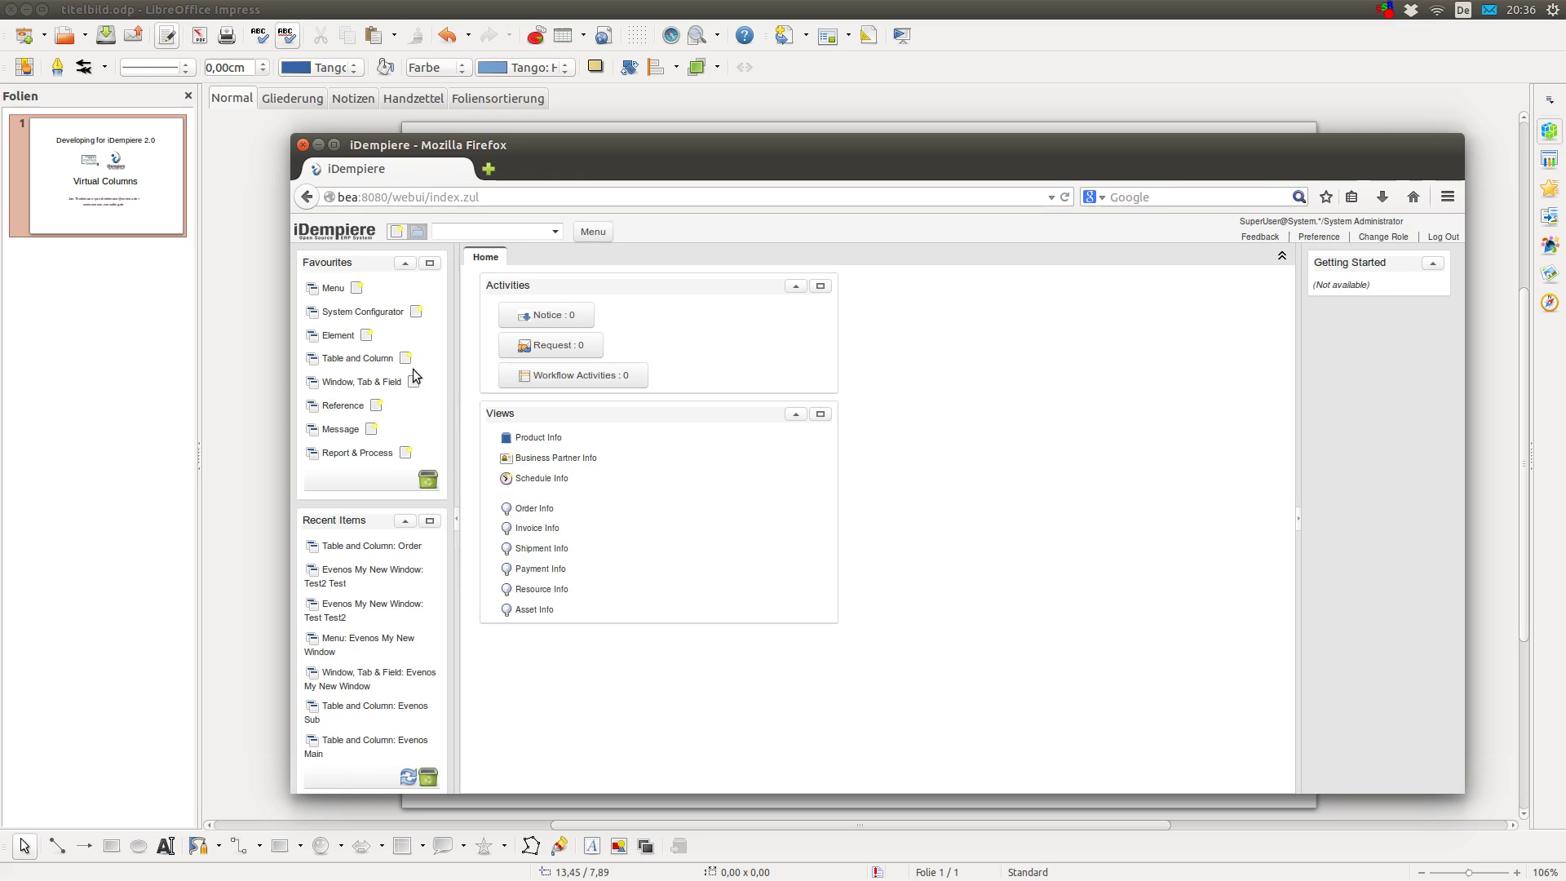
Step: Look up the C_Order table in Table and Column
left_click(350, 358)
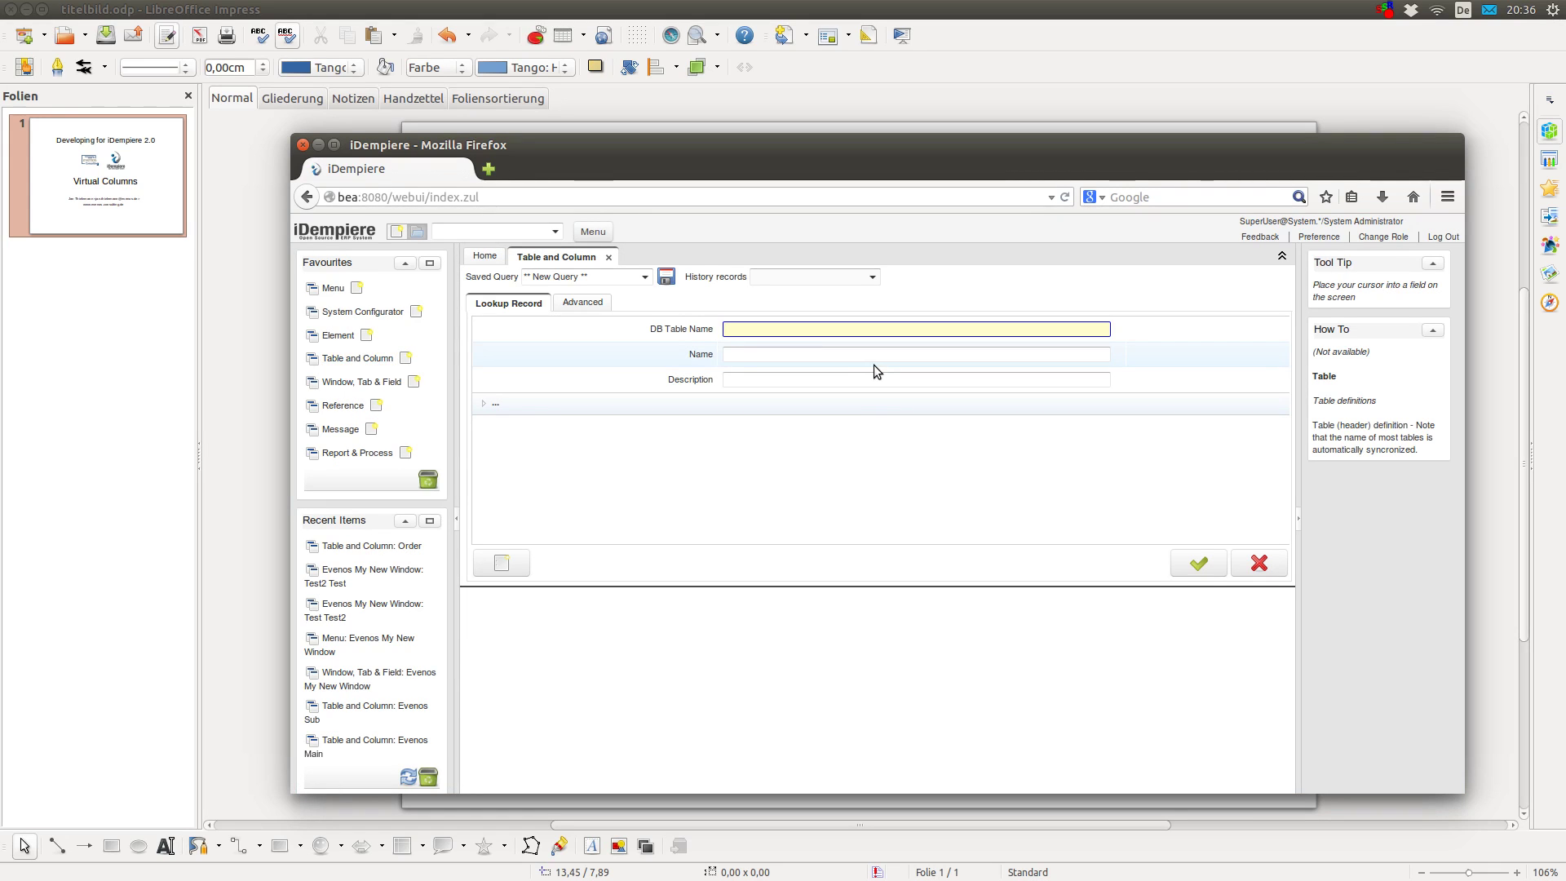
type("C_Order")
key("Return")
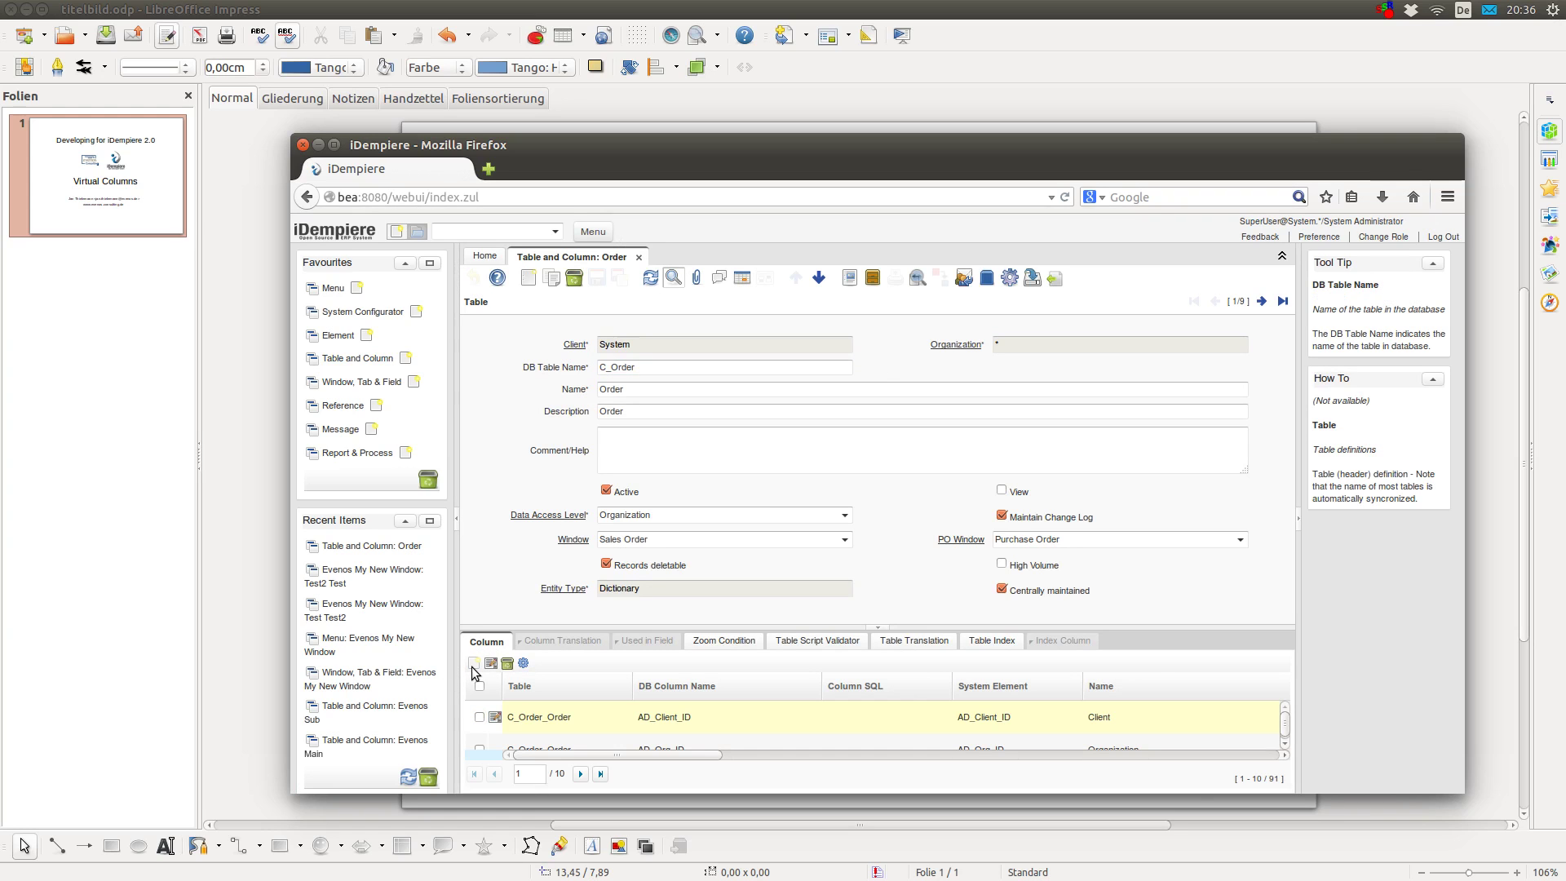
Step: Create a new C_Order column from element SO_CreditLimit, auto-named Credit Limit
left_click(474, 664)
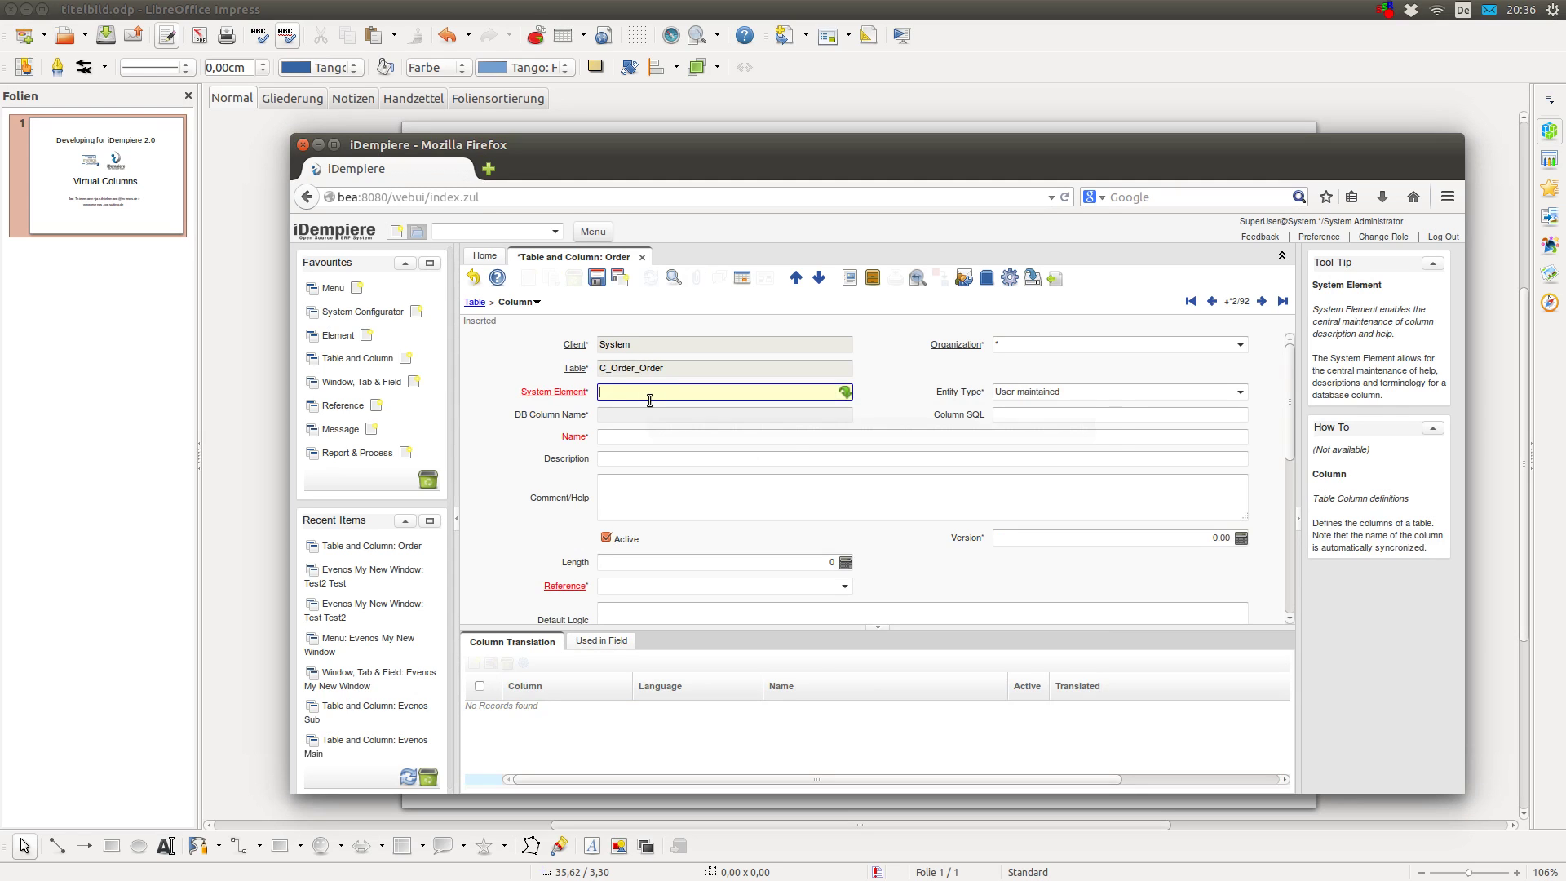
type("SO_CreditL")
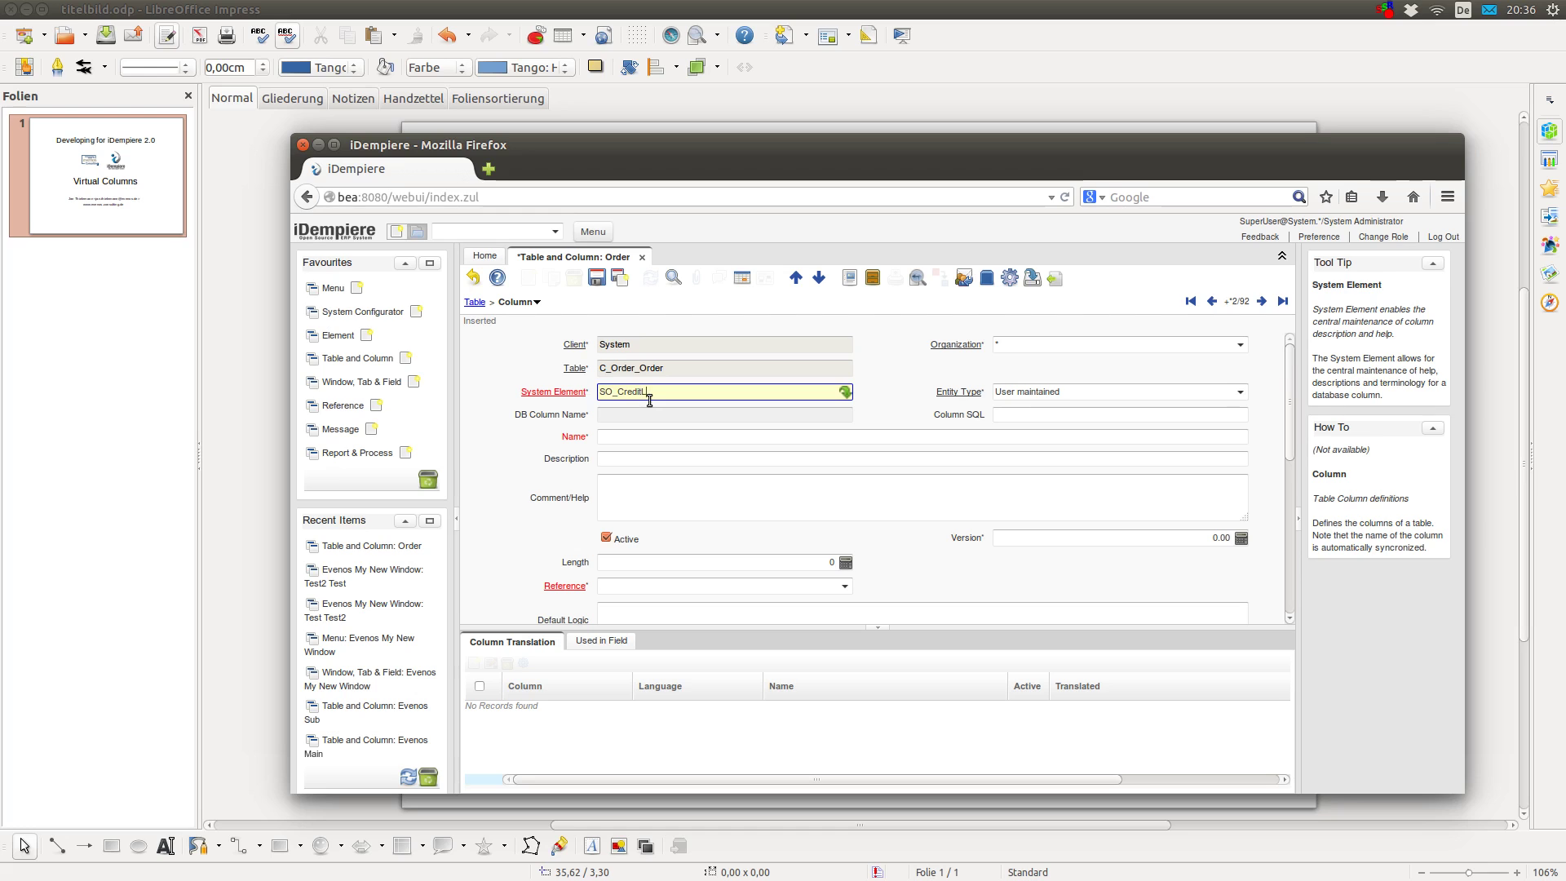
key("Tab")
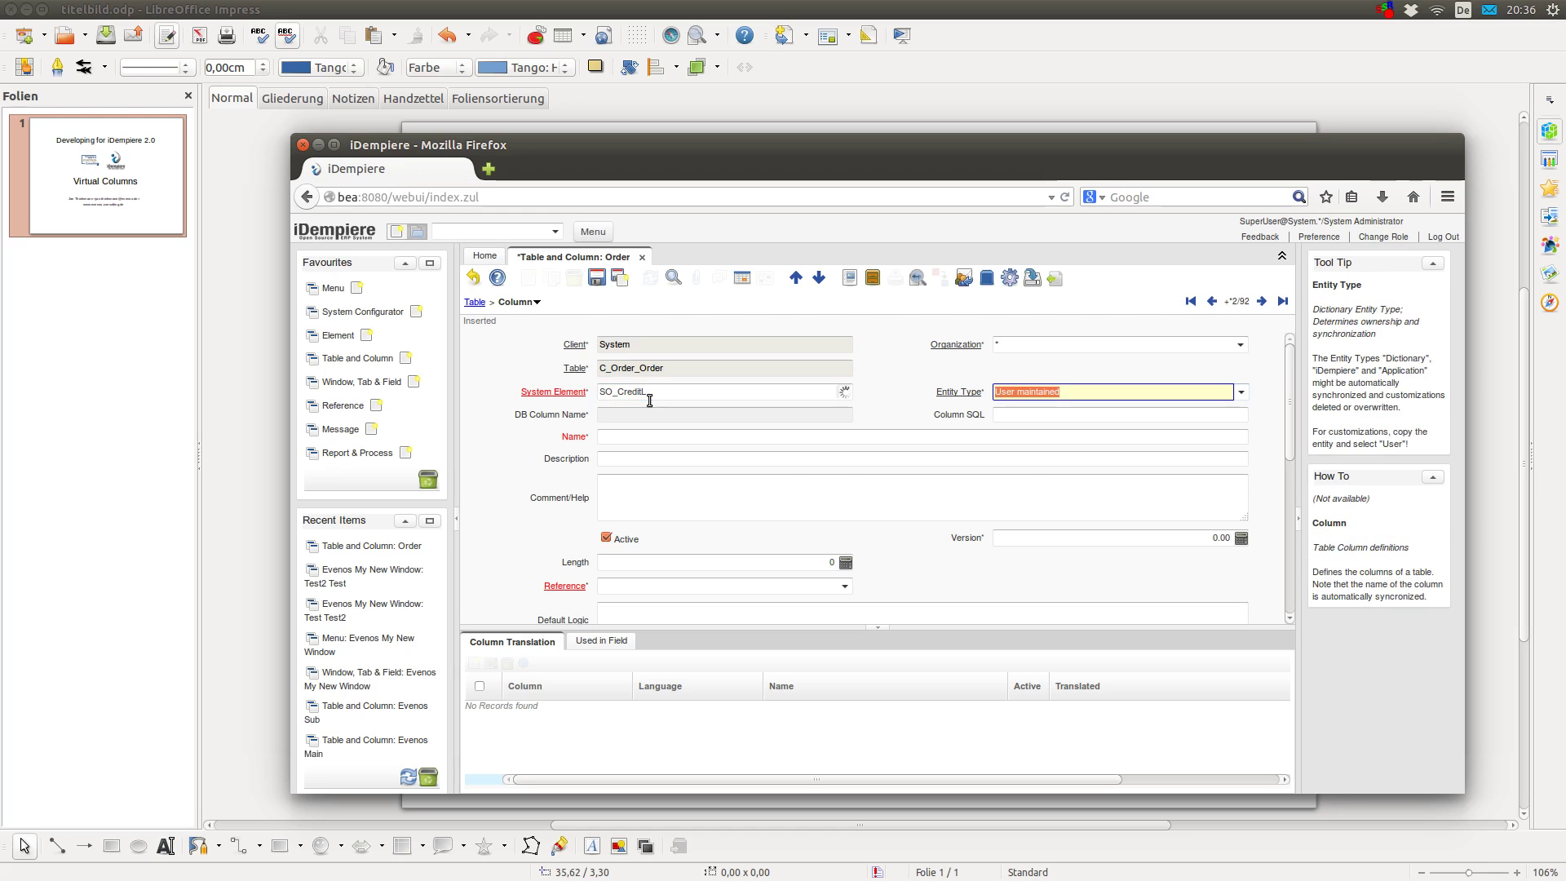
Step: Set Column SQL to the C_BPartner SO_CreditLimit subquery matching C_Order.C_BPartner_ID
left_click(1011, 416)
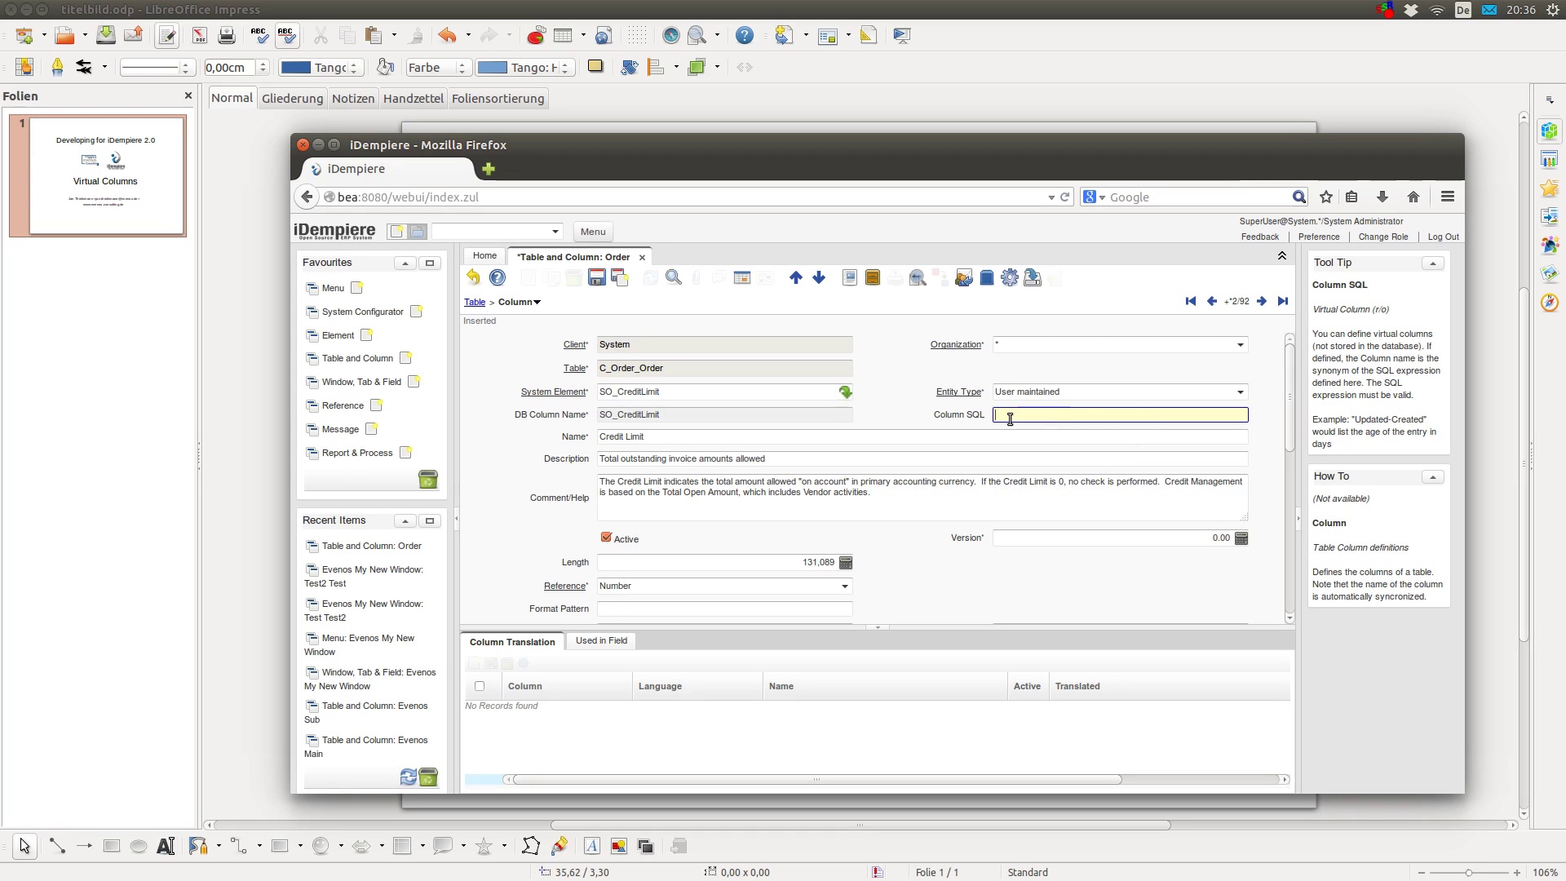
type("()")
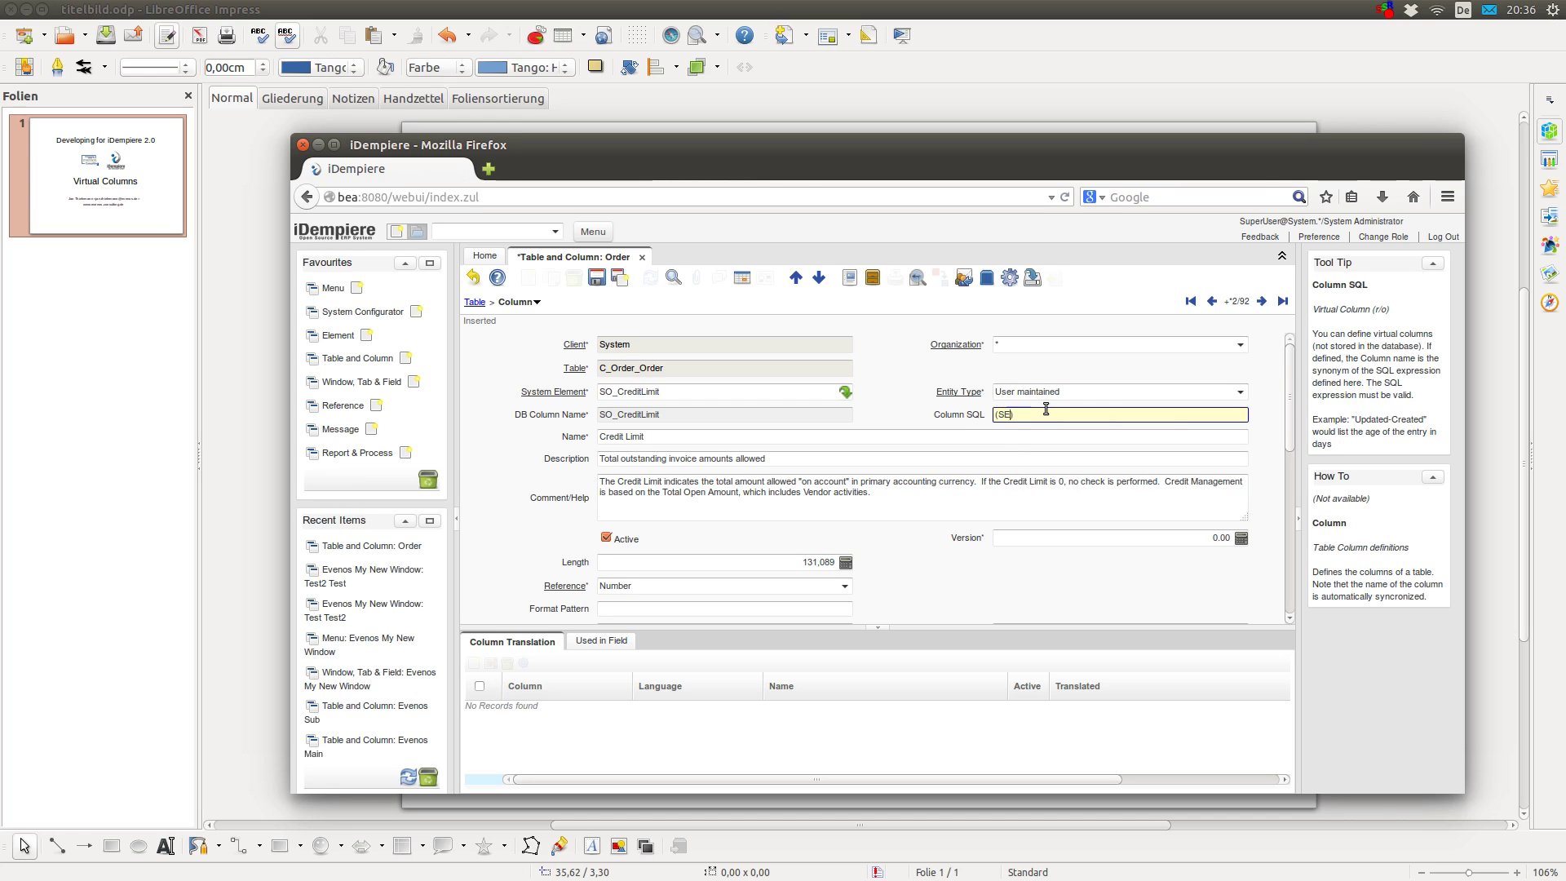
type("LECT SO_C")
type("reditLimit F")
type("ROM C_BPartner W")
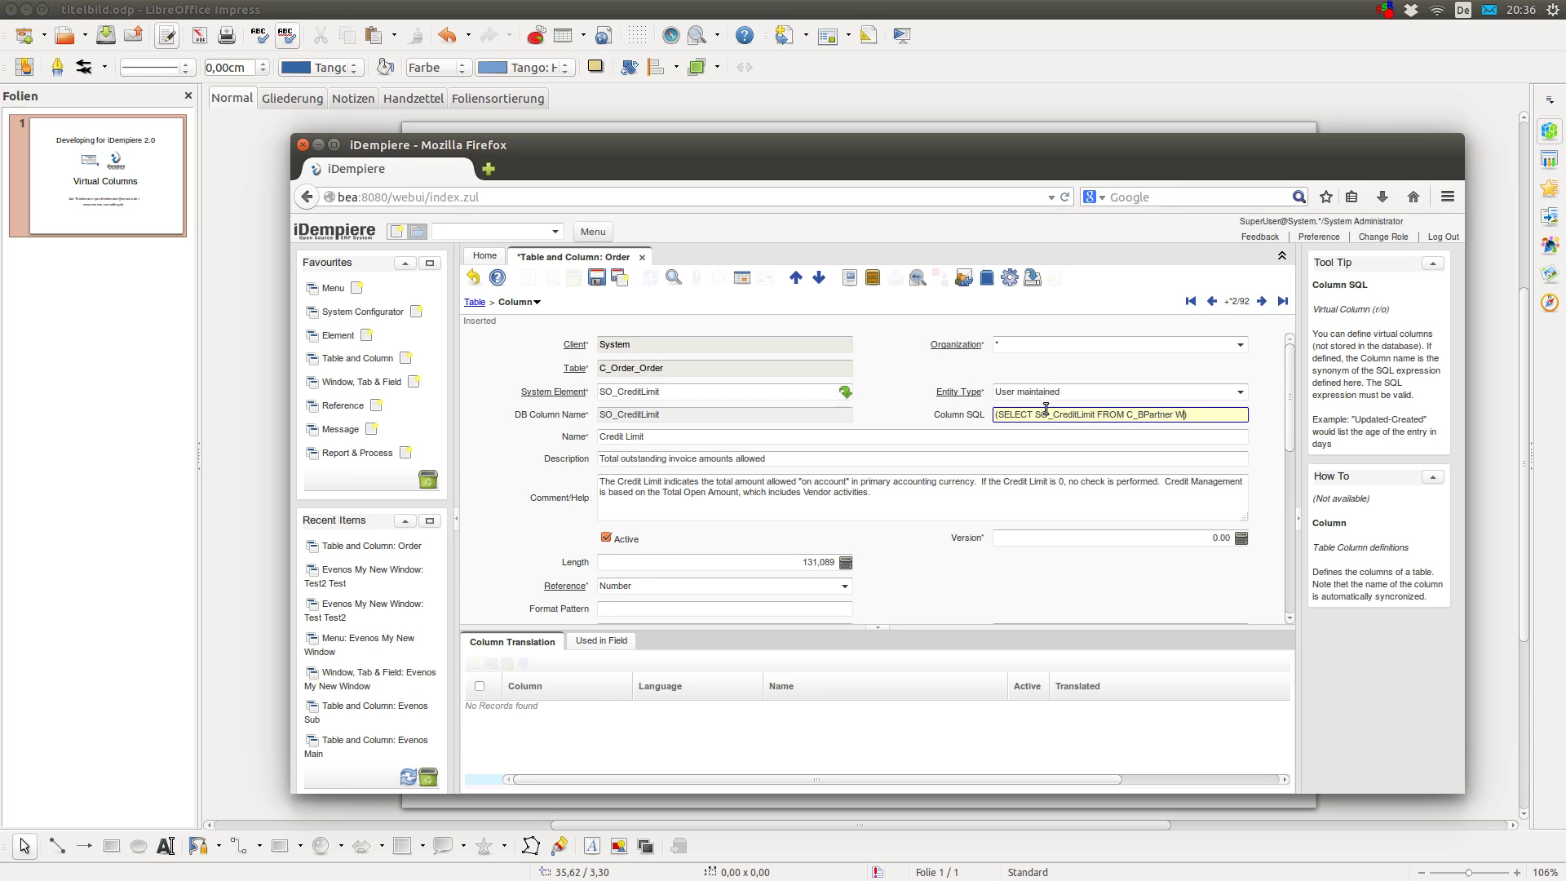
type("HERE C_BPA")
type("ner_ID")
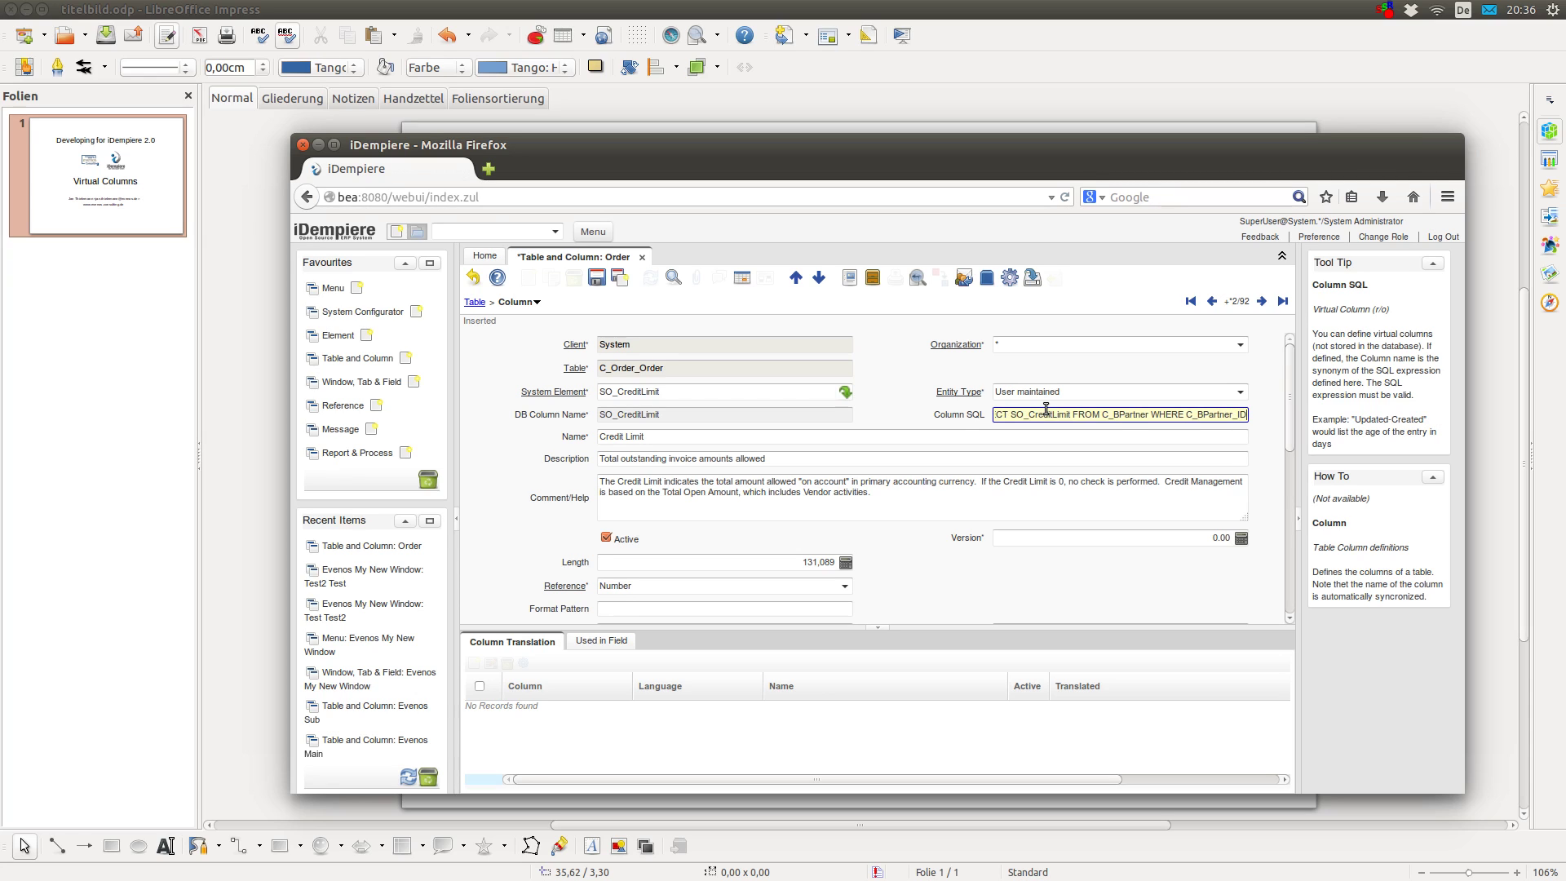
type(" =")
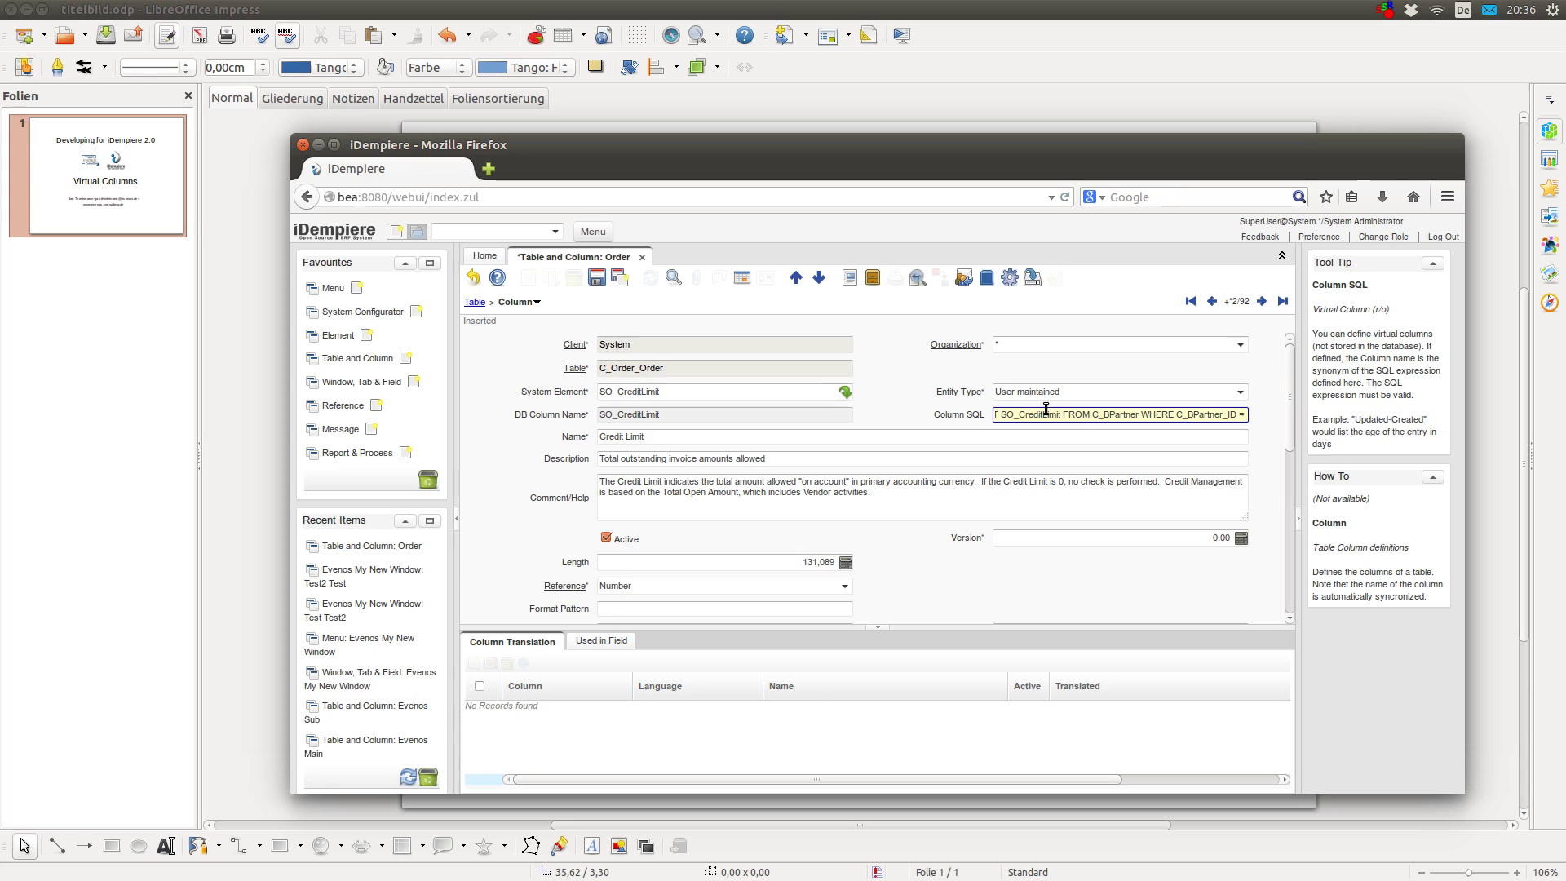
type(" C_Or")
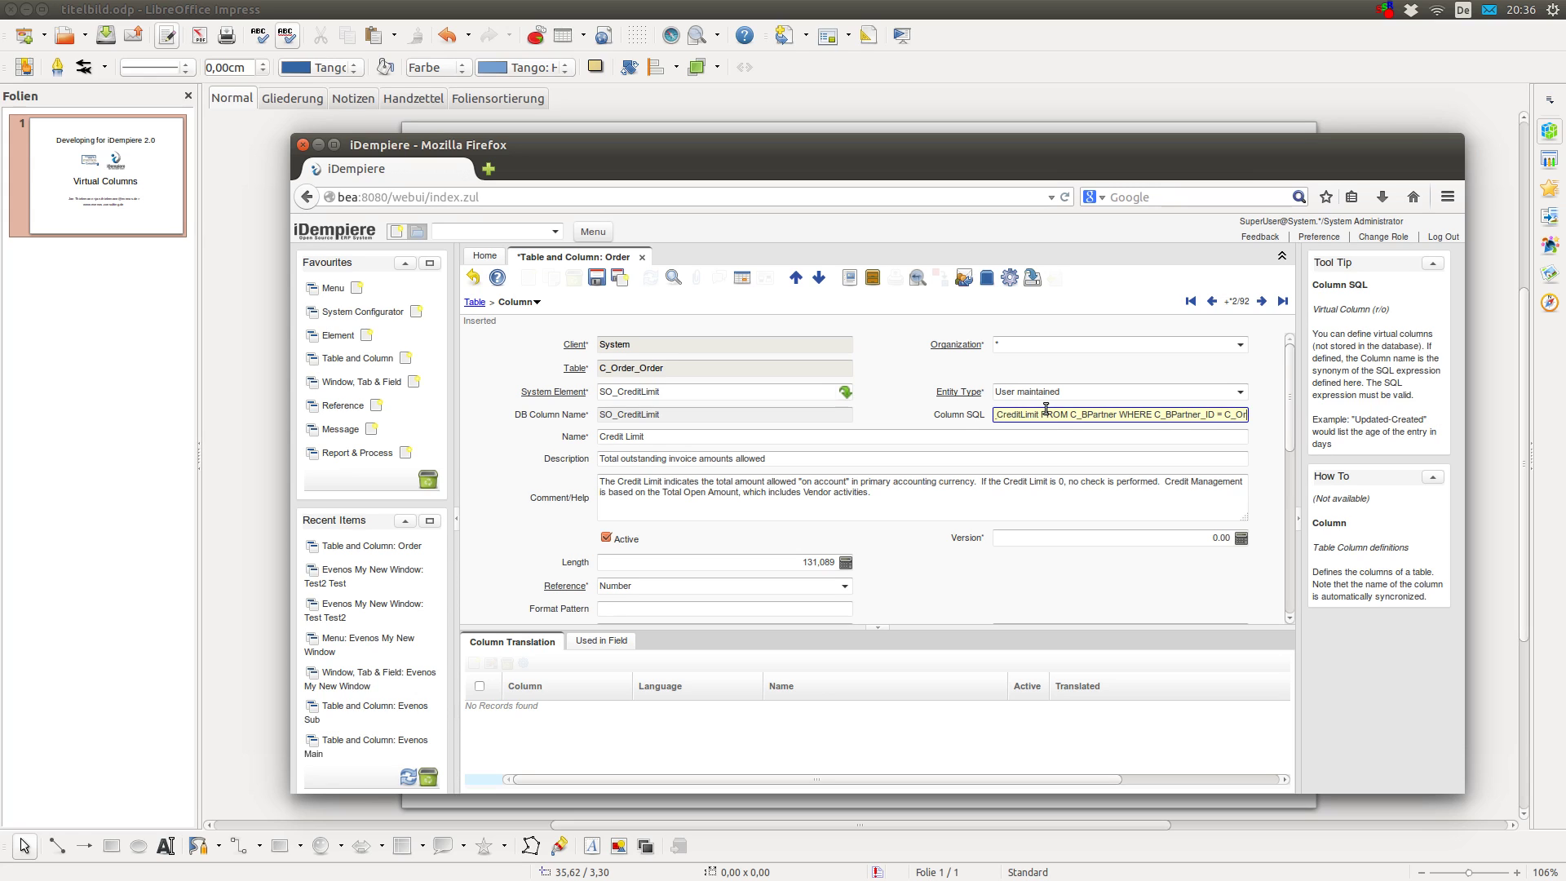
type("der.C")
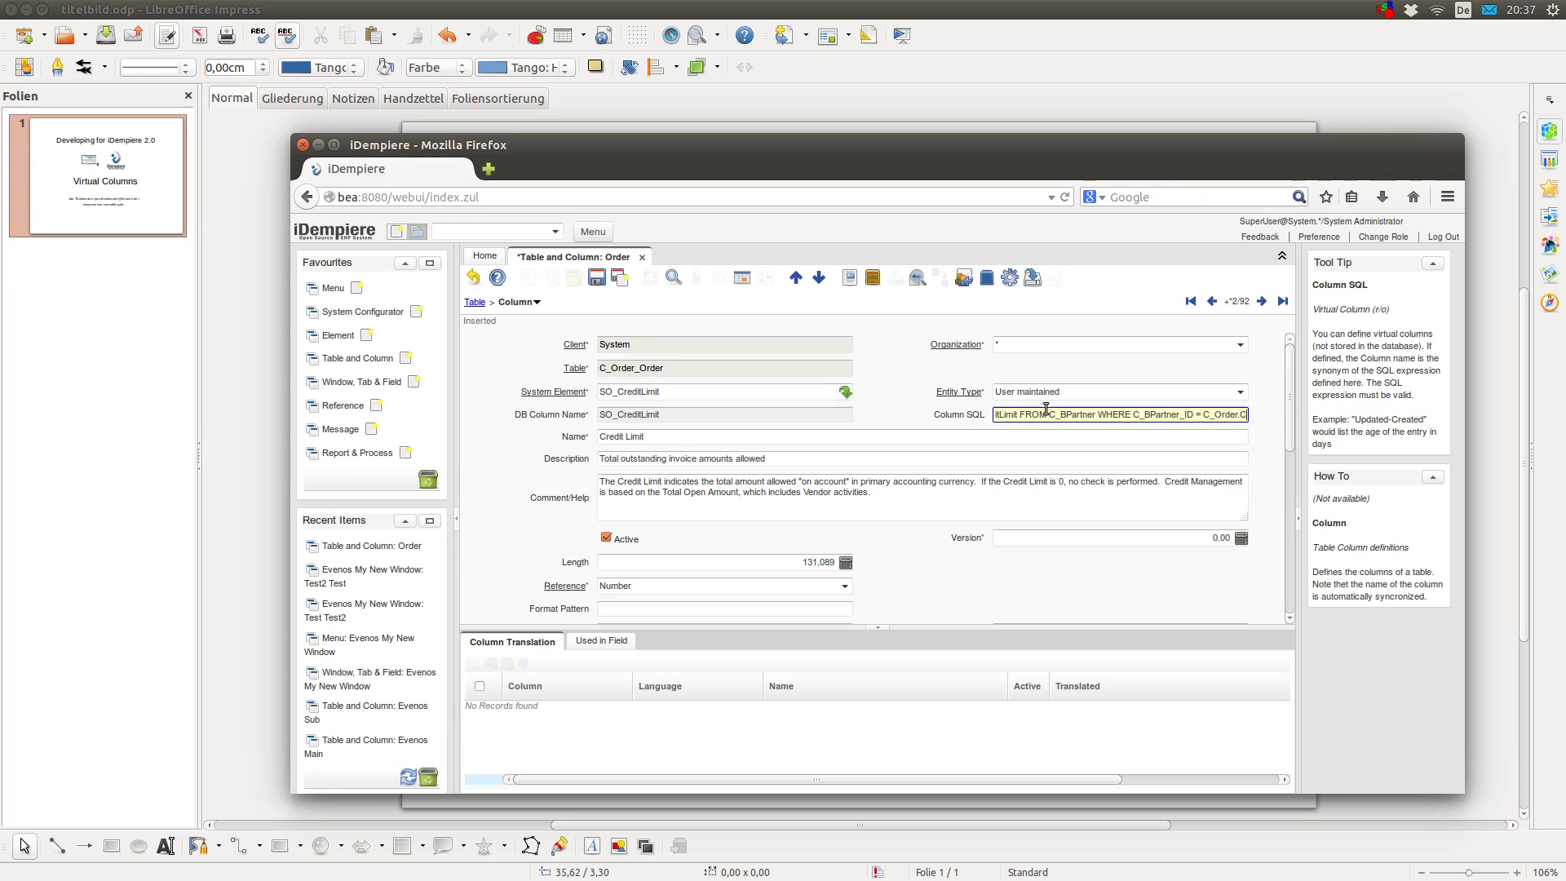
type("_BPartner")
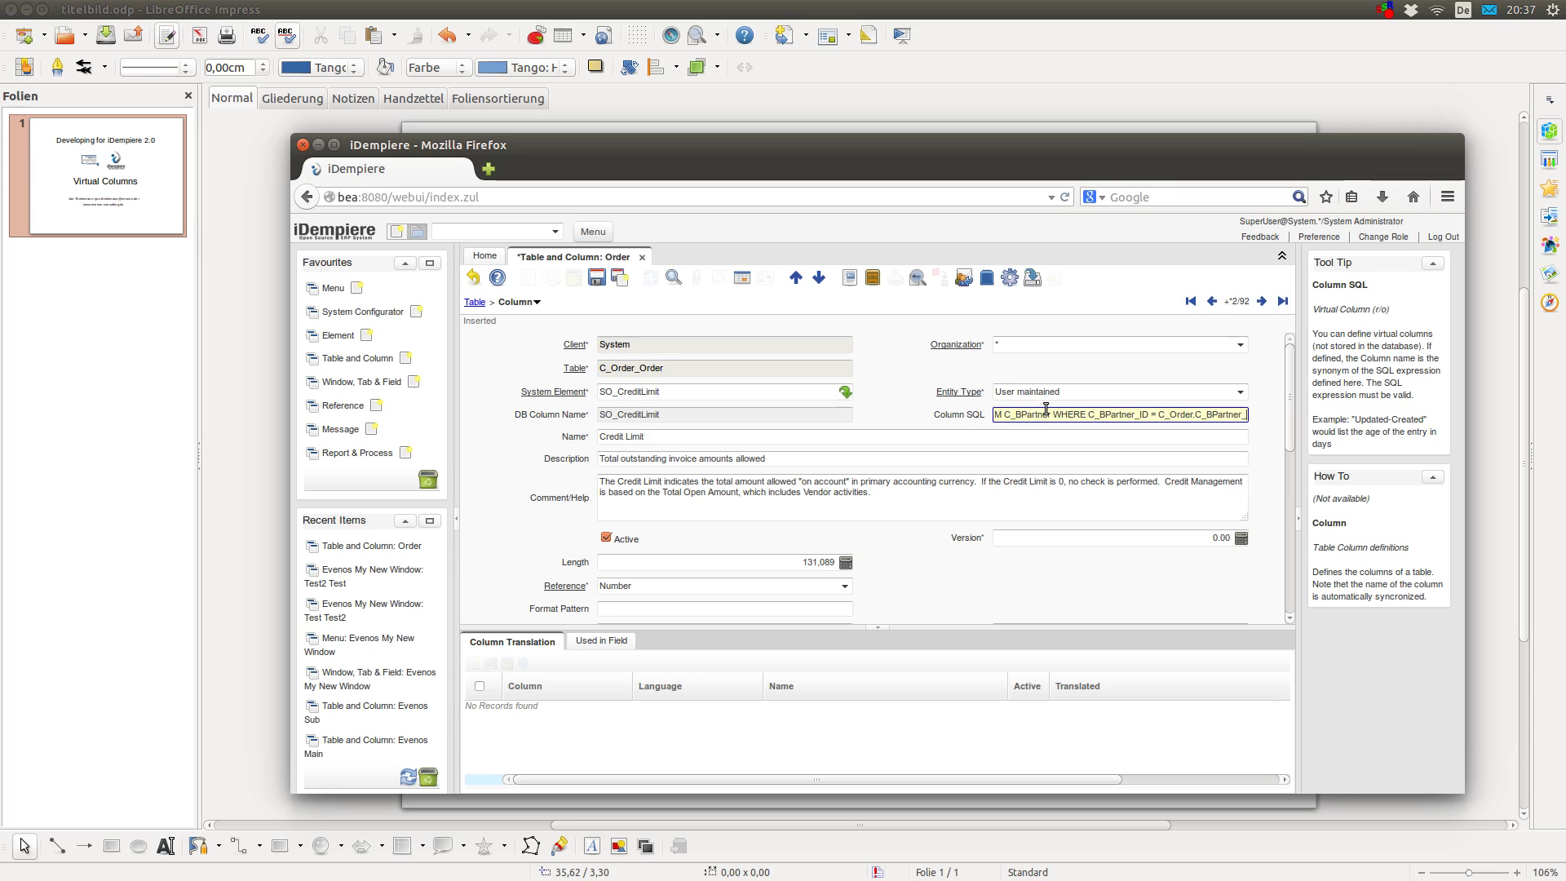
type("_ID")
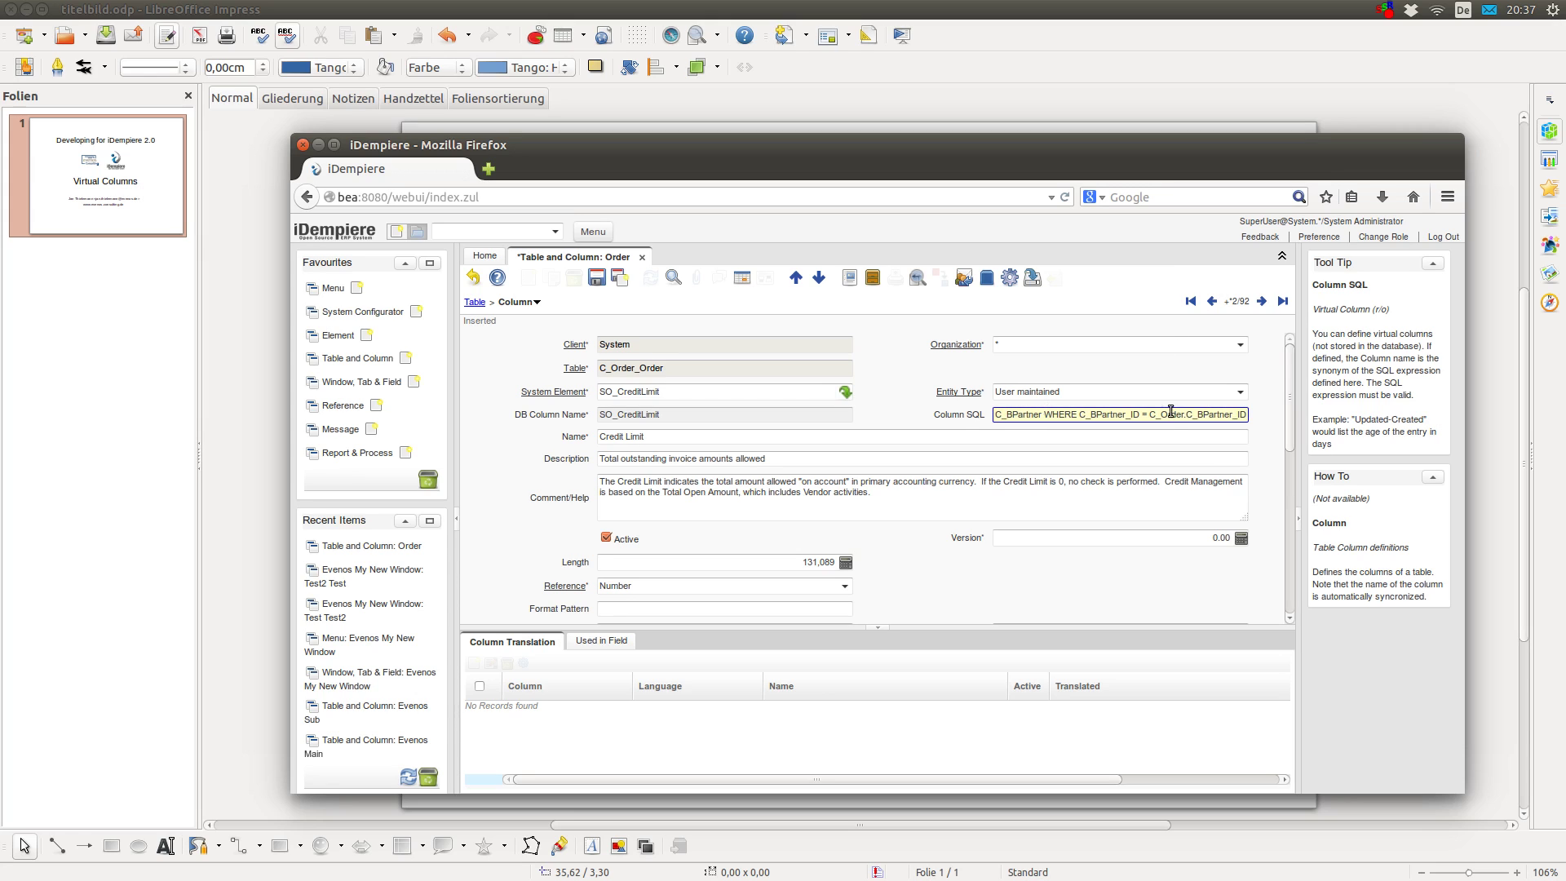
left_click_drag(1149, 416, 1185, 419)
left_click_drag(1186, 415, 1256, 418)
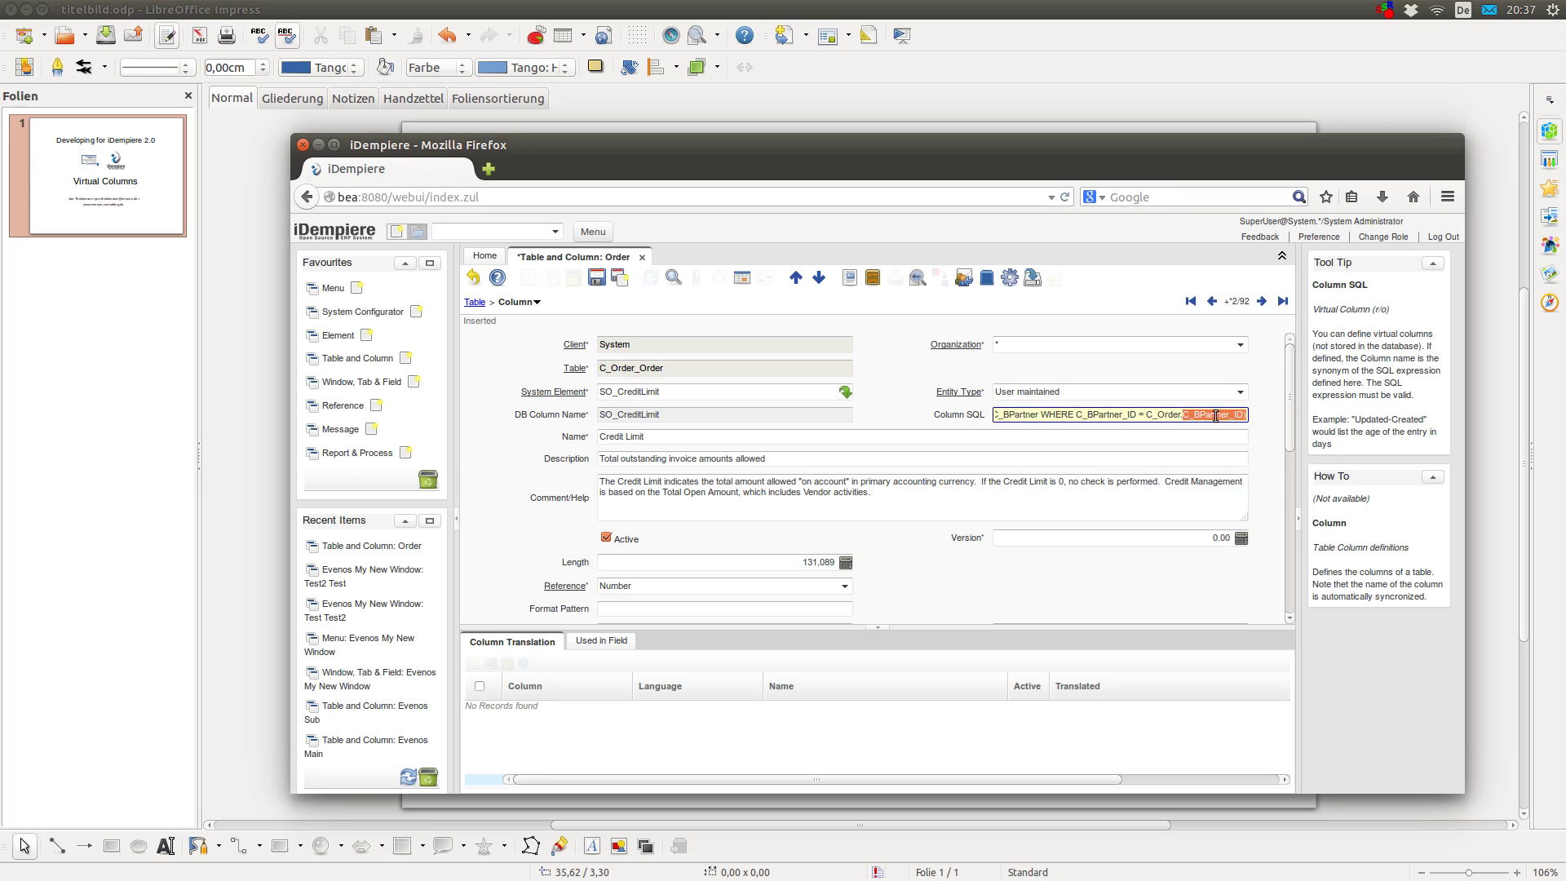
left_click(1243, 415)
Step: Save the virtual Credit Limit column on C_Order
left_click(597, 279)
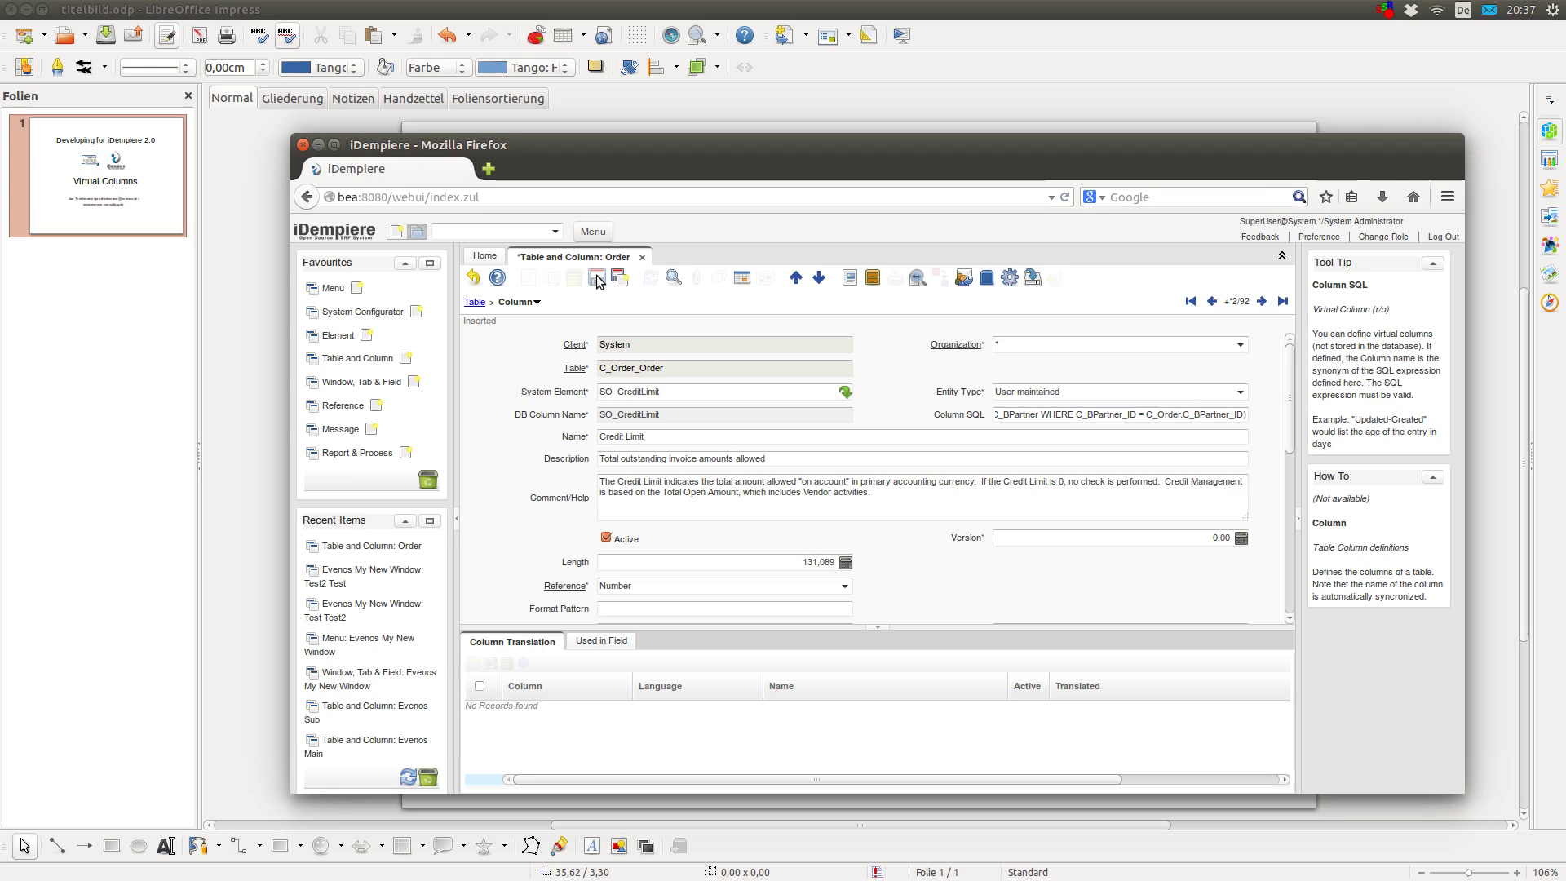
left_click(597, 279)
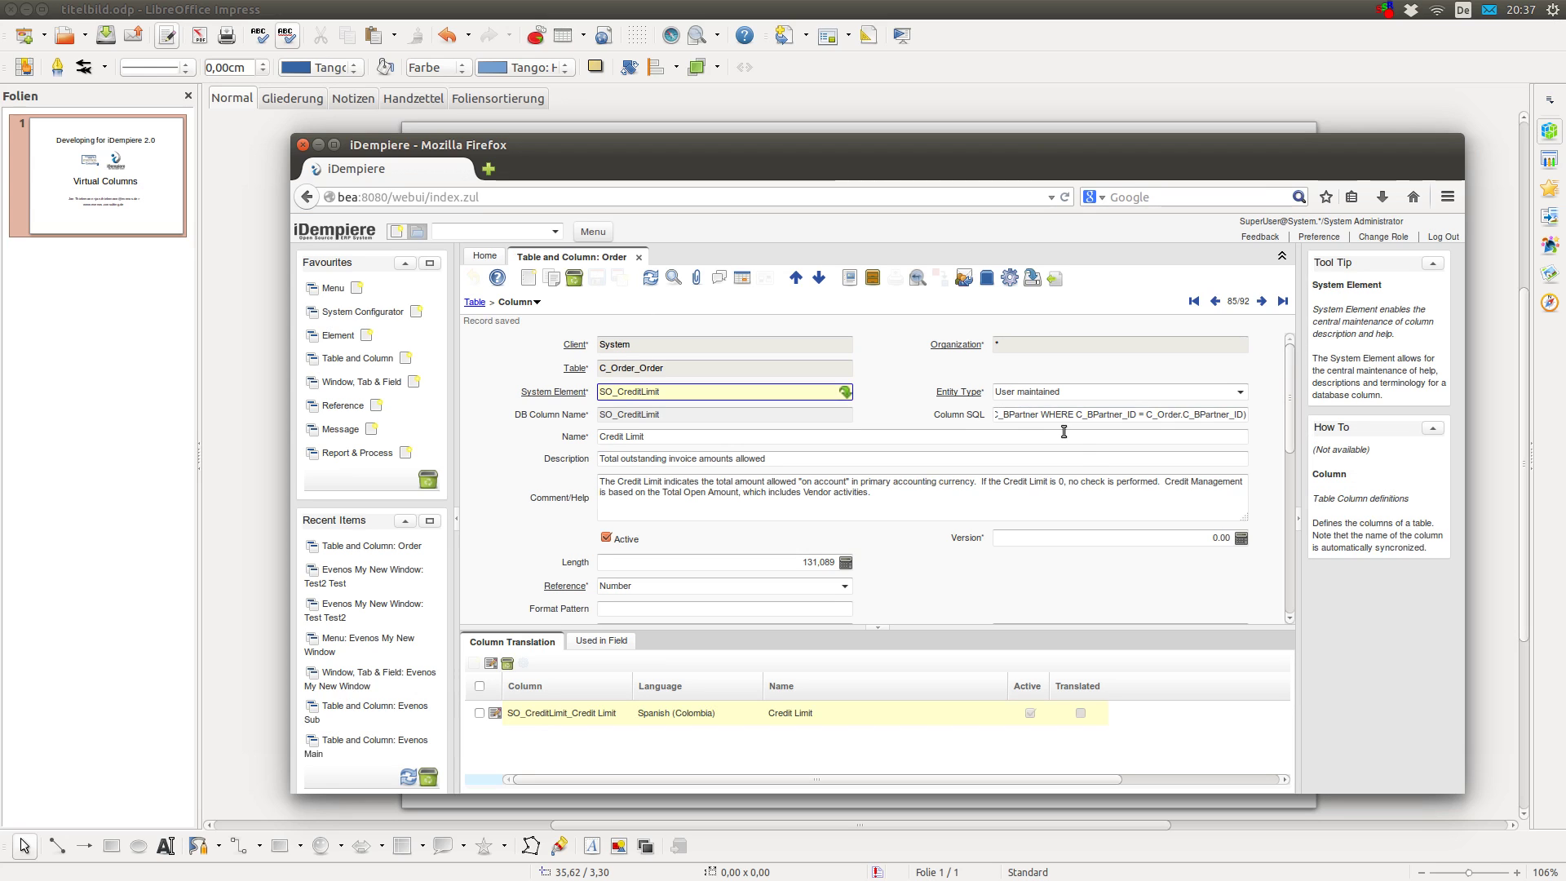
scroll(667, 422, "down", 1)
scroll(665, 422, "down", 4)
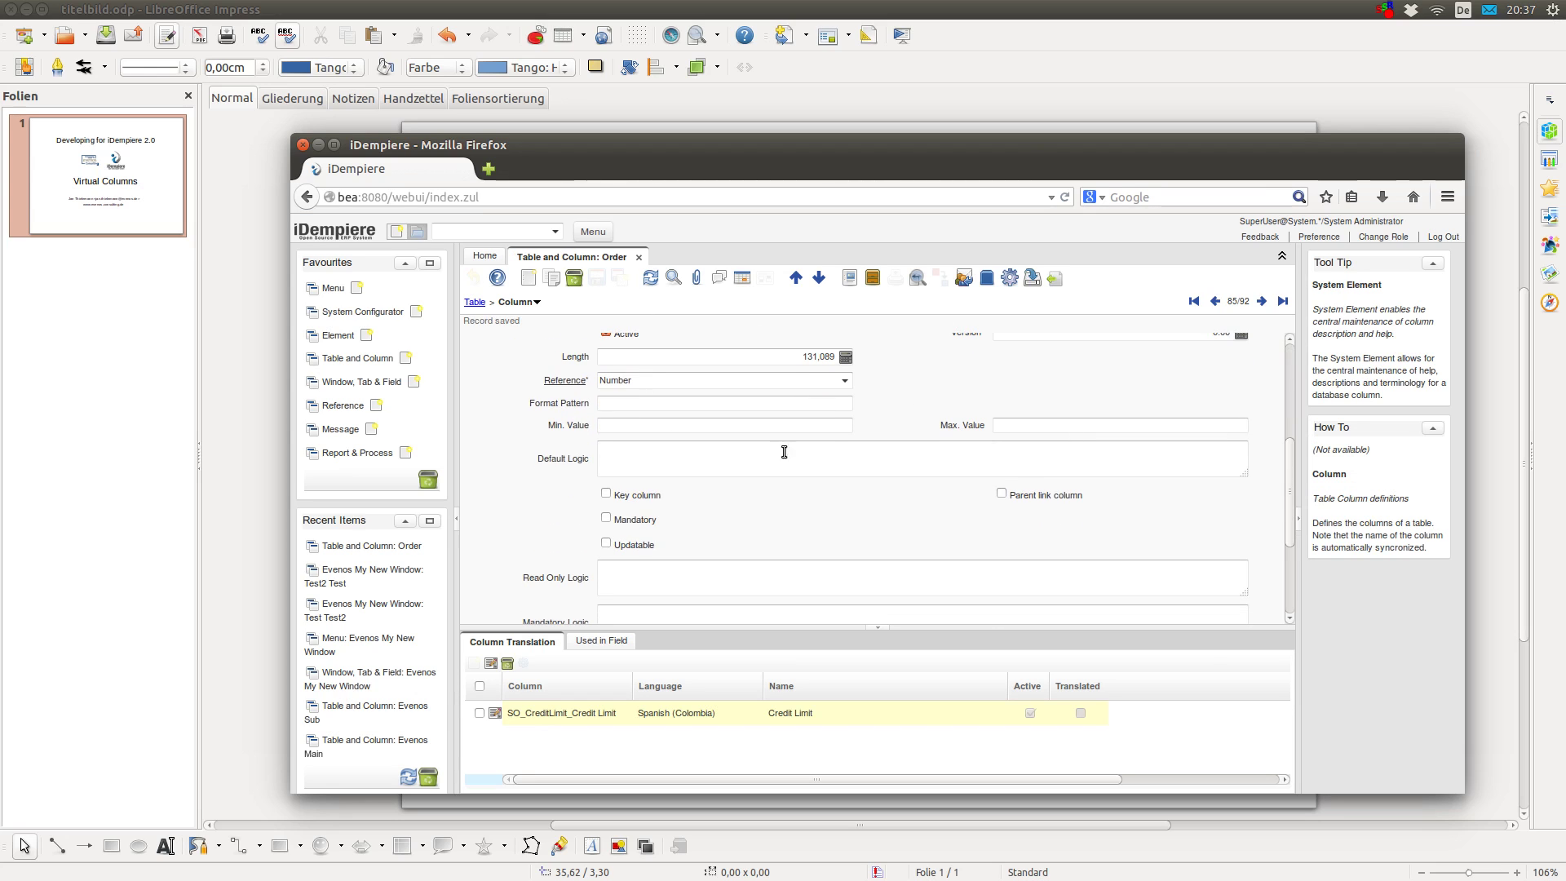
scroll(1024, 493, "down", 3)
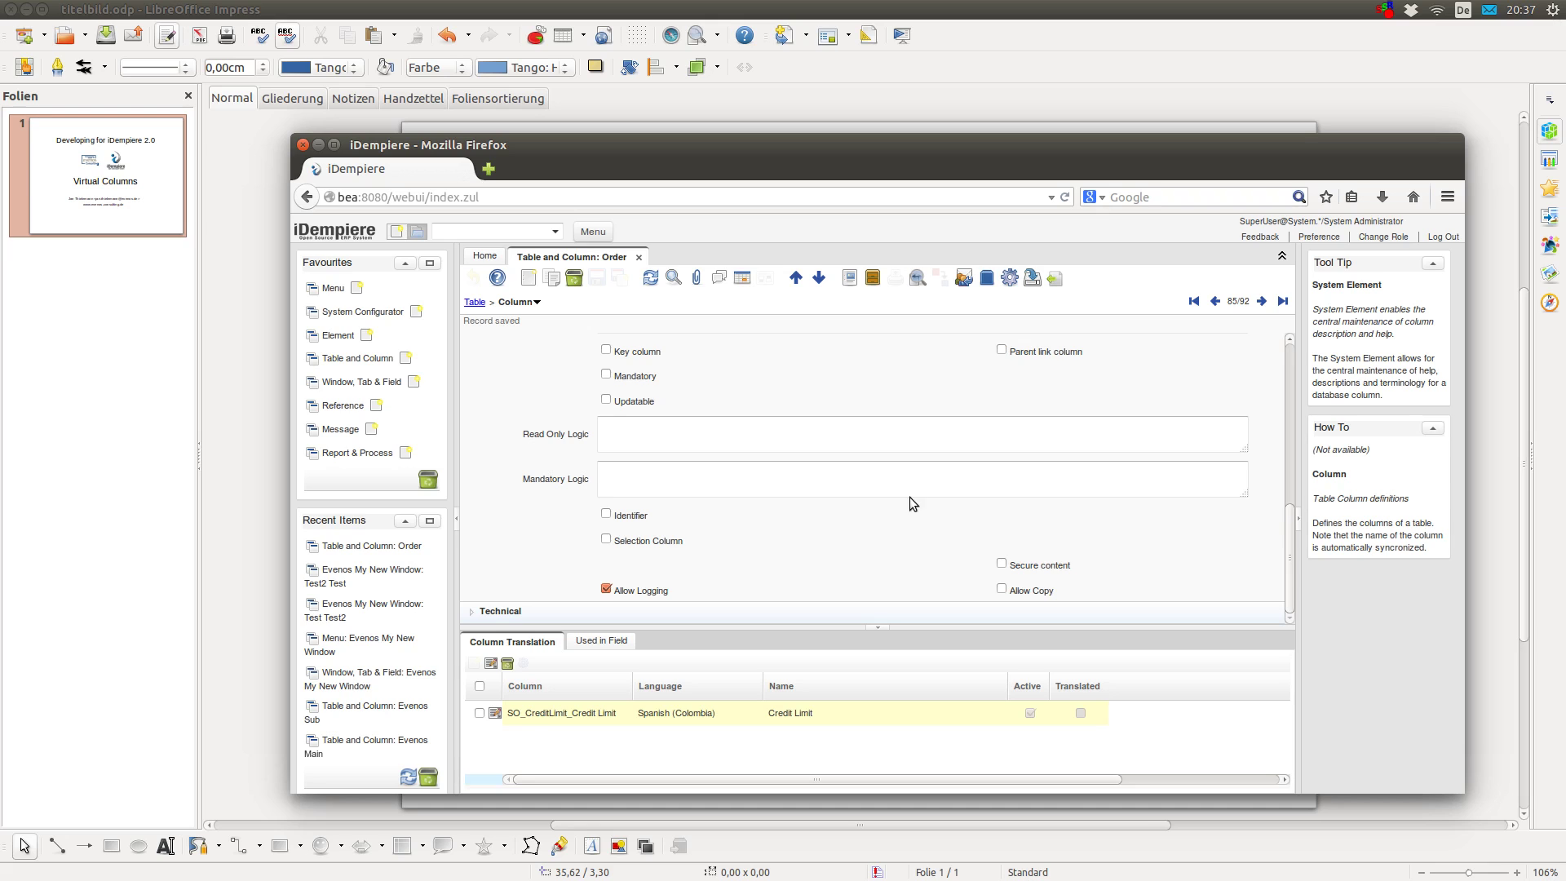
scroll(911, 492, "up", 5)
scroll(916, 486, "up", 3)
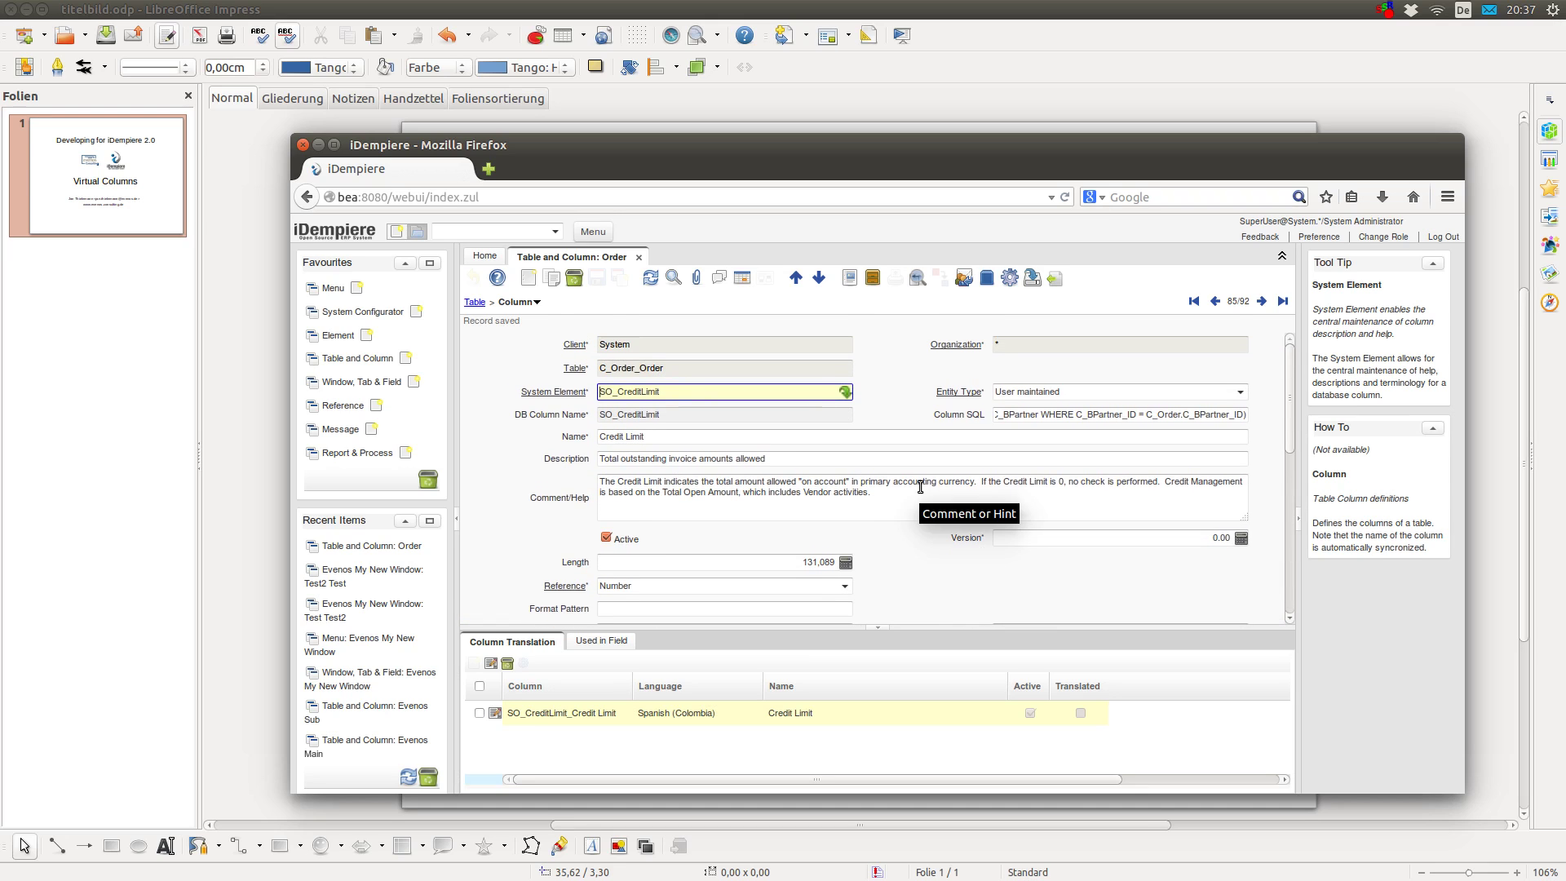
scroll(921, 486, "down", 5)
scroll(921, 485, "down", 3)
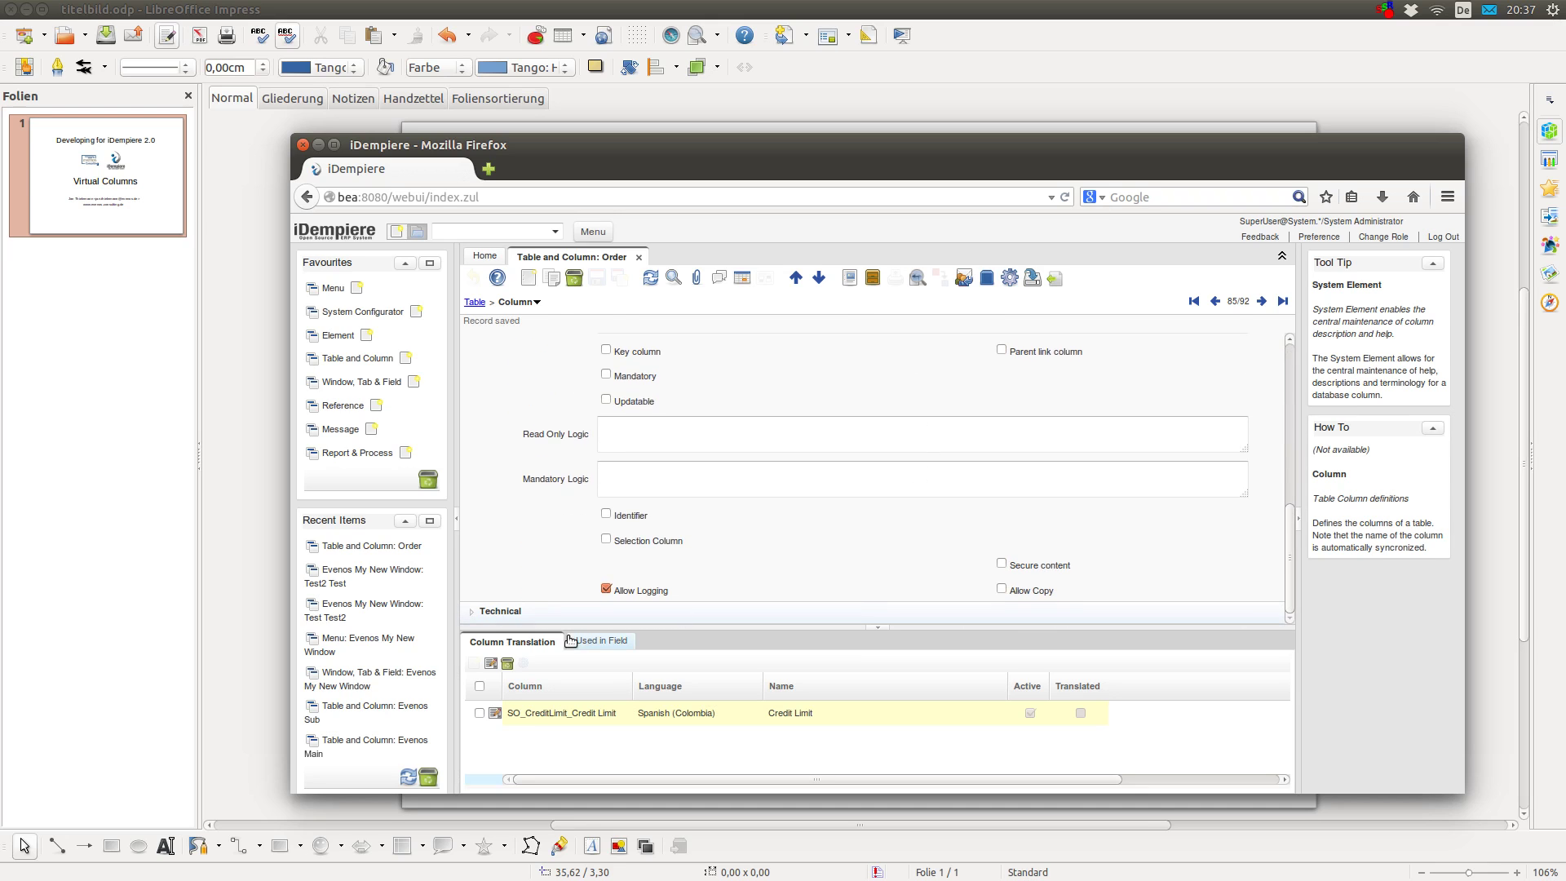
scroll(785, 554, "up", 4)
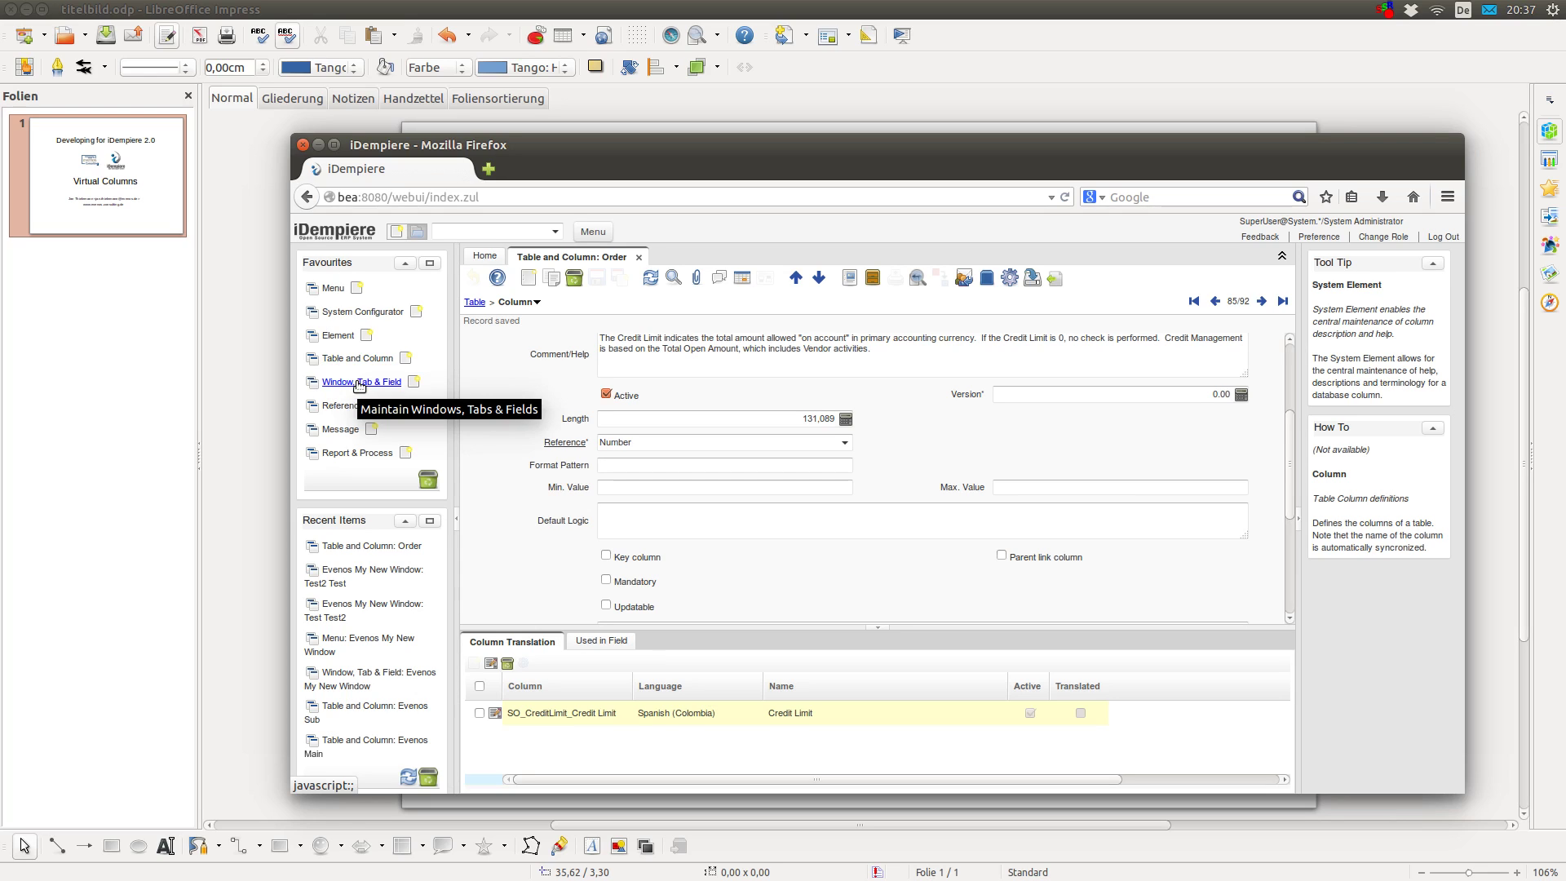
left_click(360, 384)
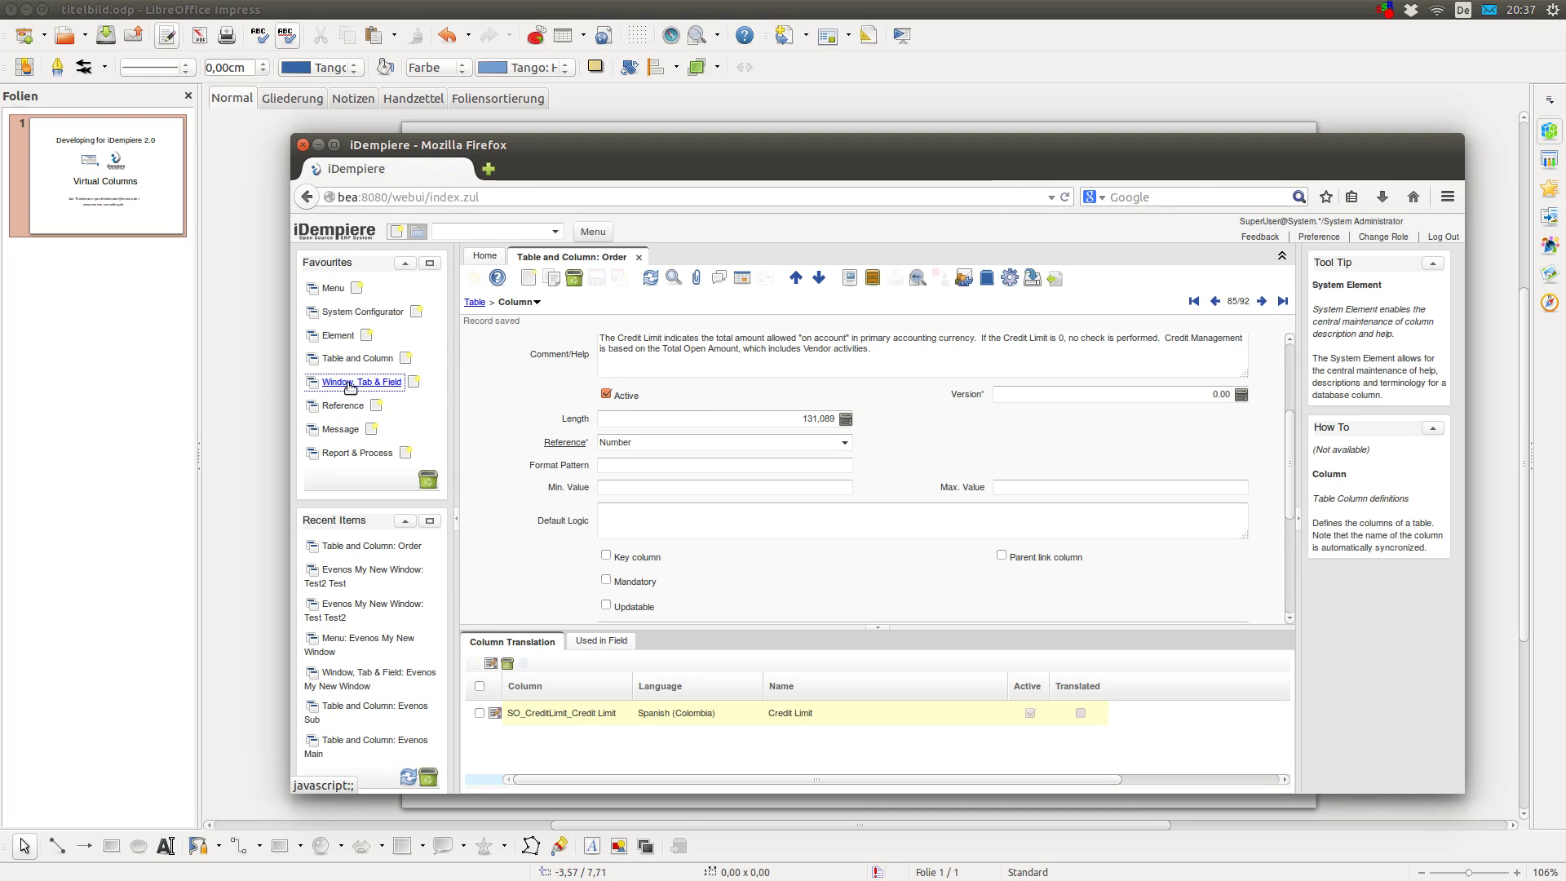
Step: Find and open the Sales Order window definition in Window, Tab & Field
left_click(351, 384)
type("Sales")
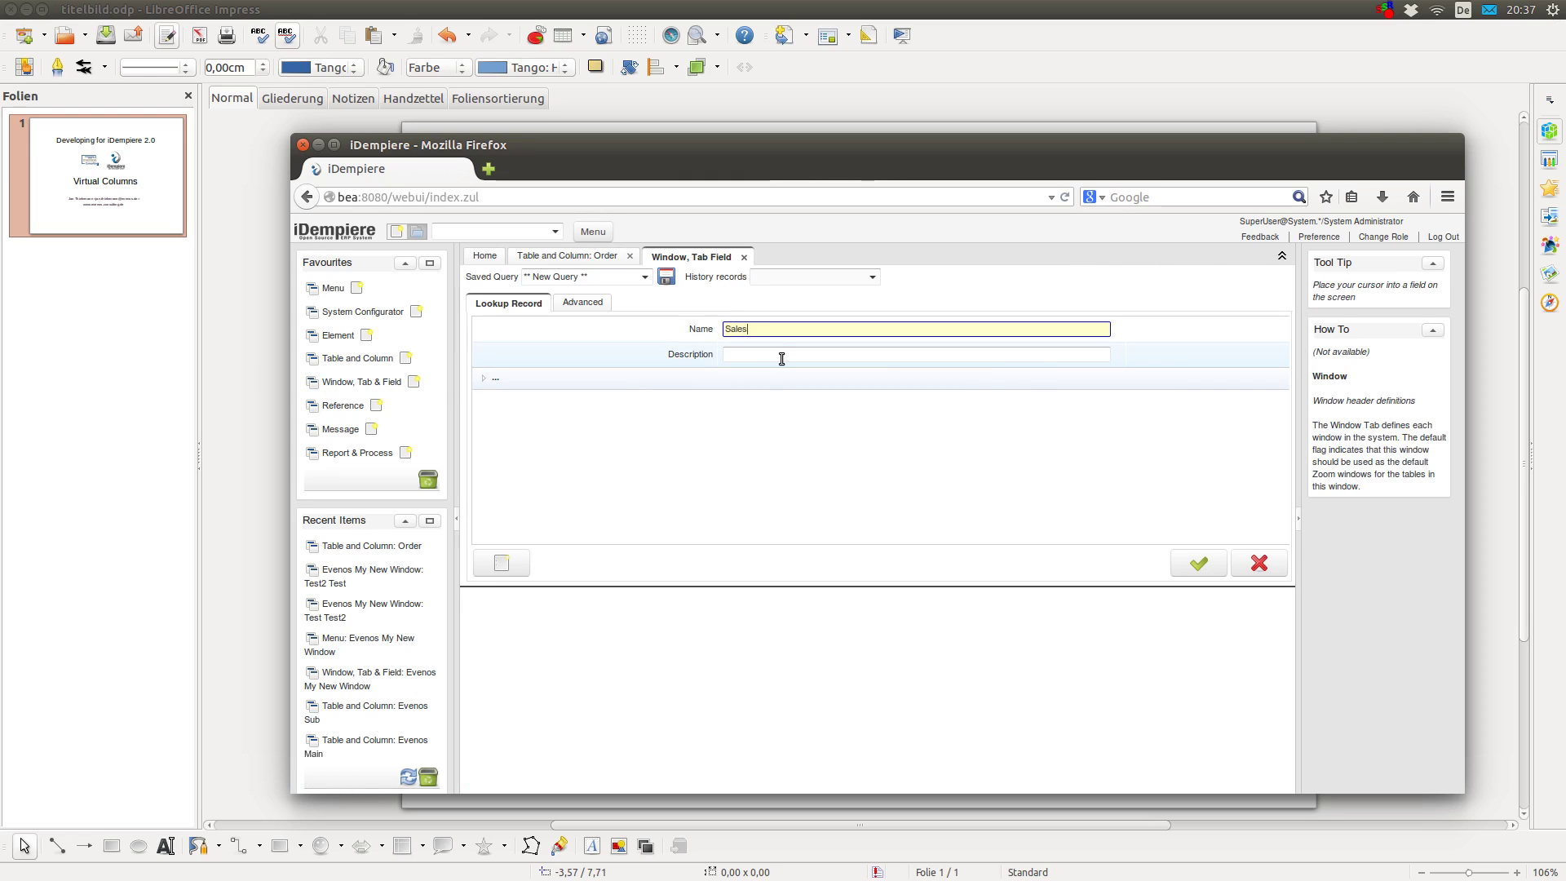
type(" Order")
left_click_drag(892, 149, 891, 99)
key("Return")
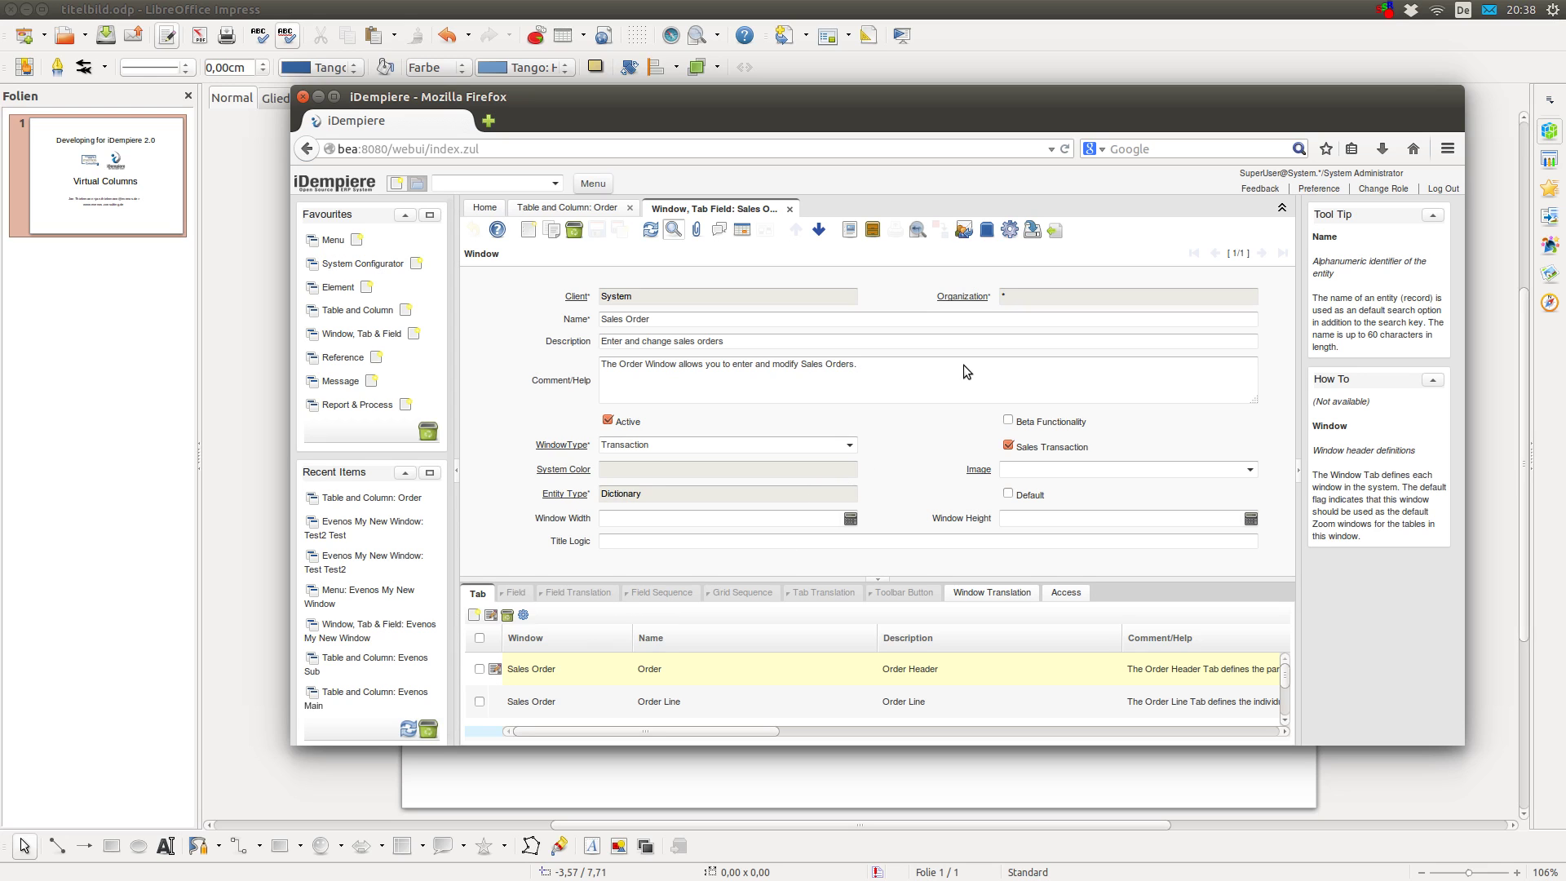
Step: Run Create Fields on the Order tab, adding Credit Limit (58 fields)
left_click(494, 668)
scroll(1053, 392, "down", 5)
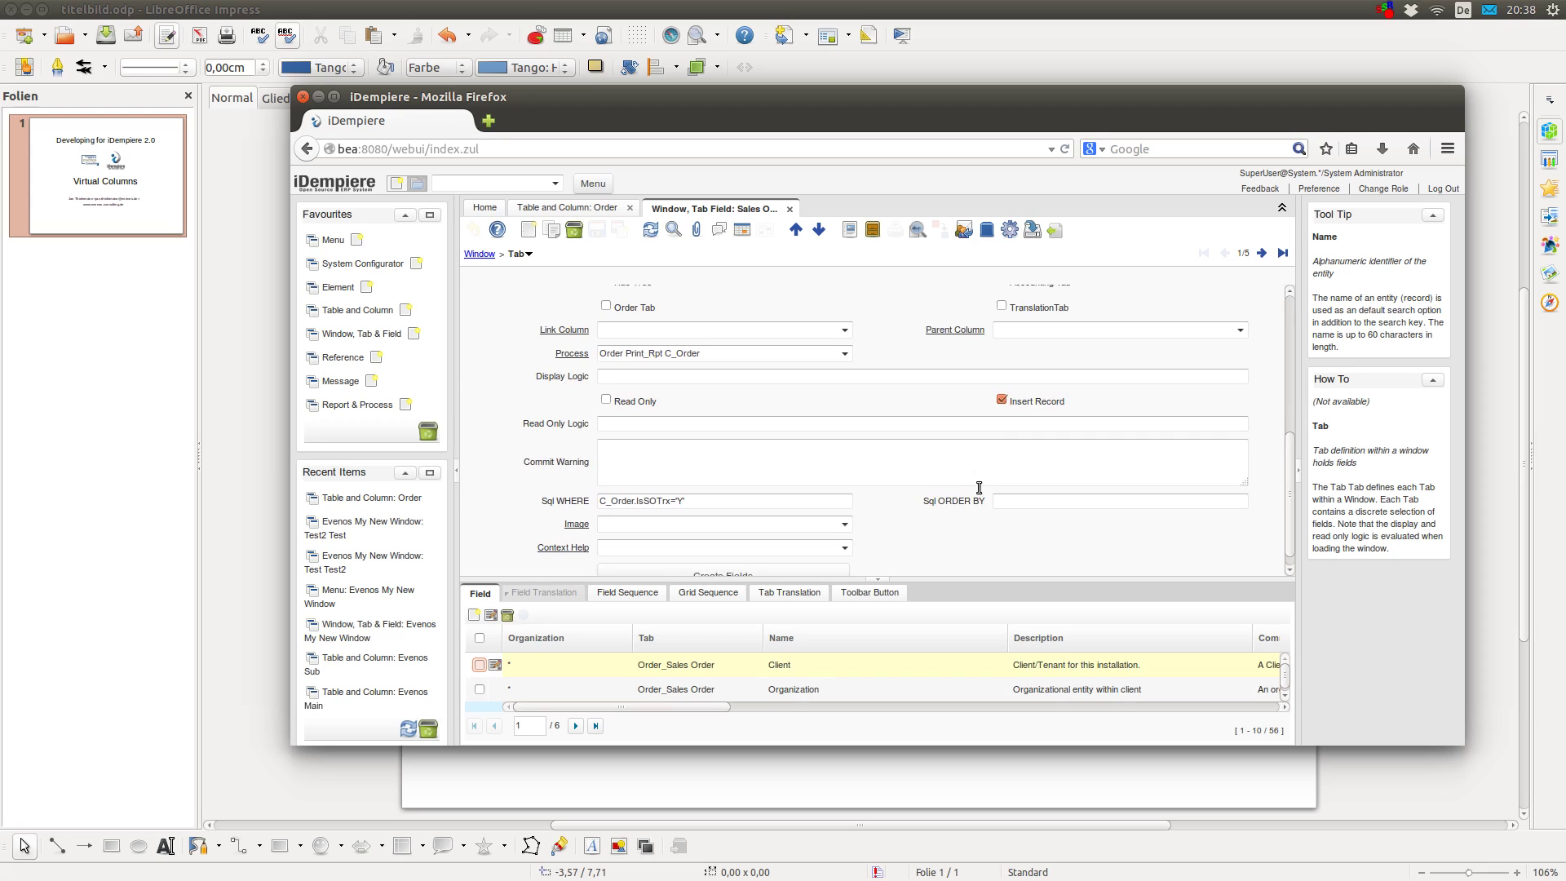
left_click(808, 559)
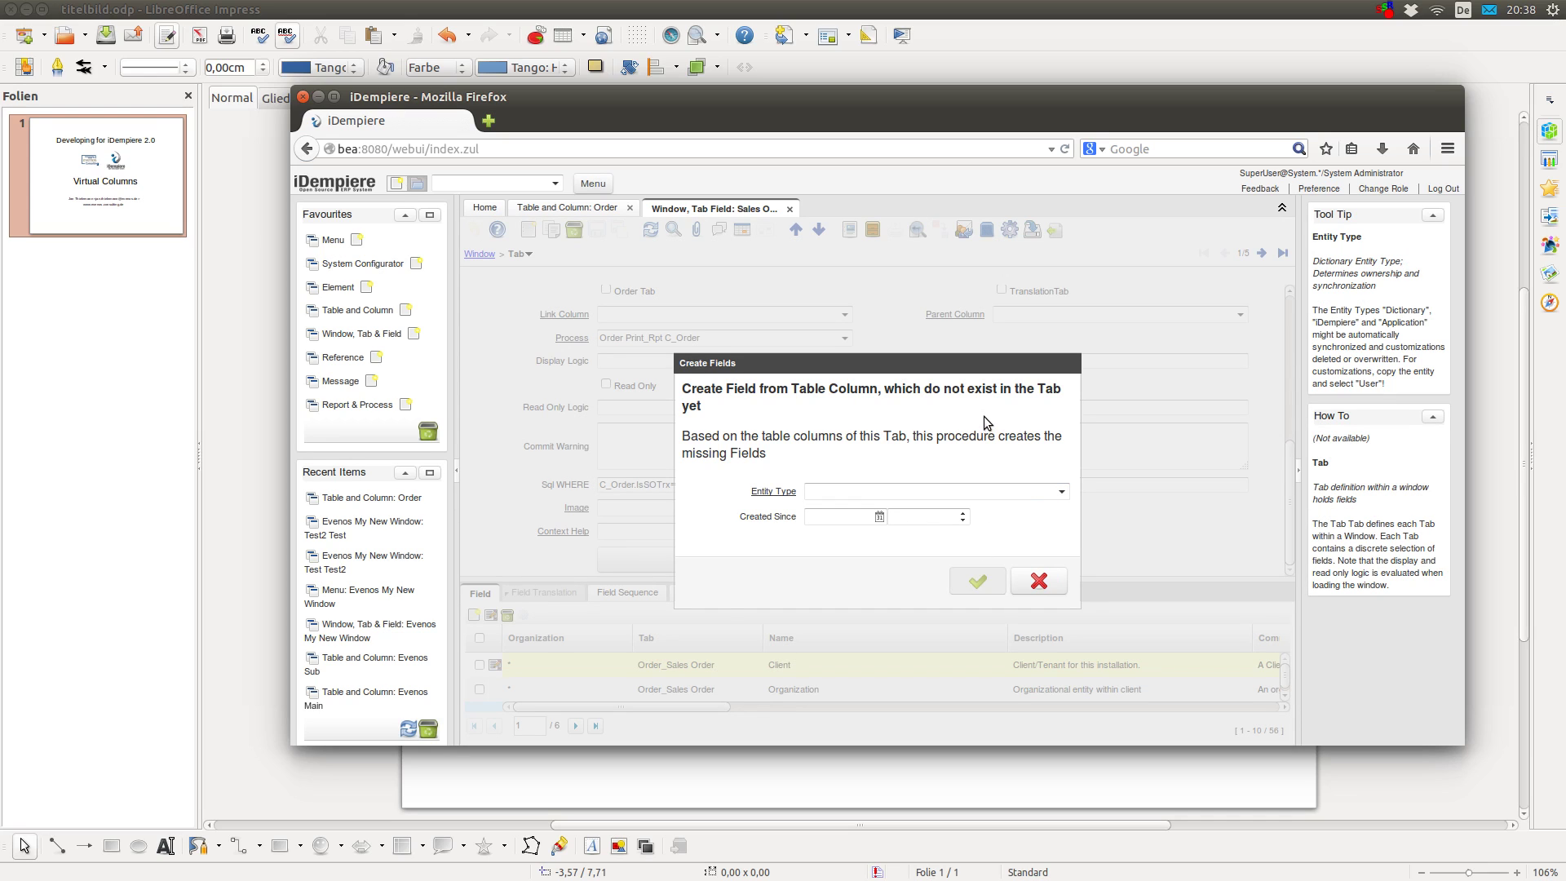
key("Return")
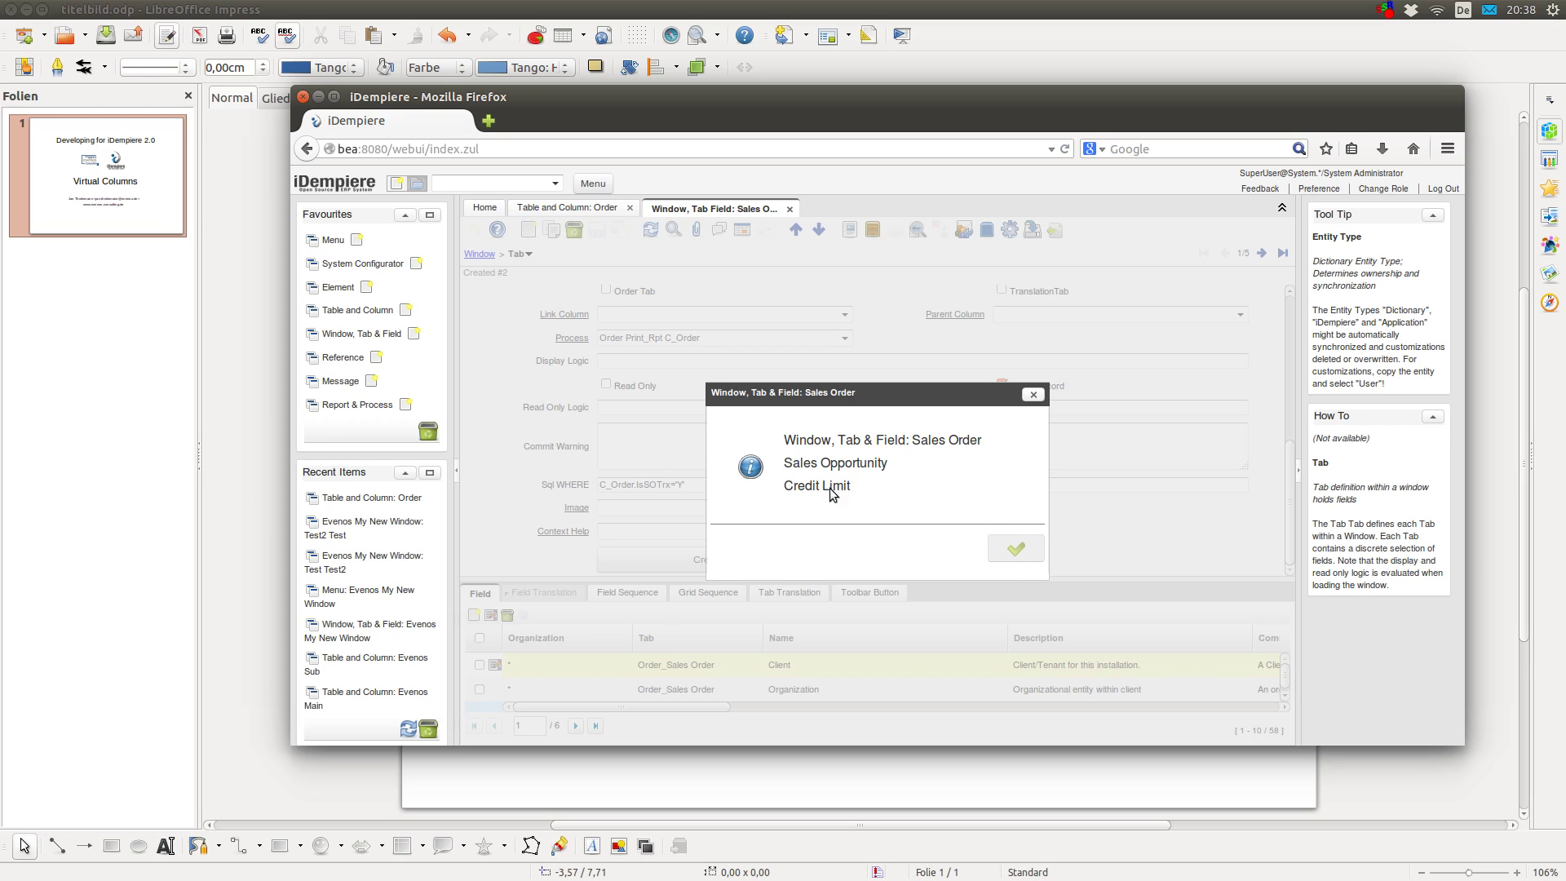
key("Return")
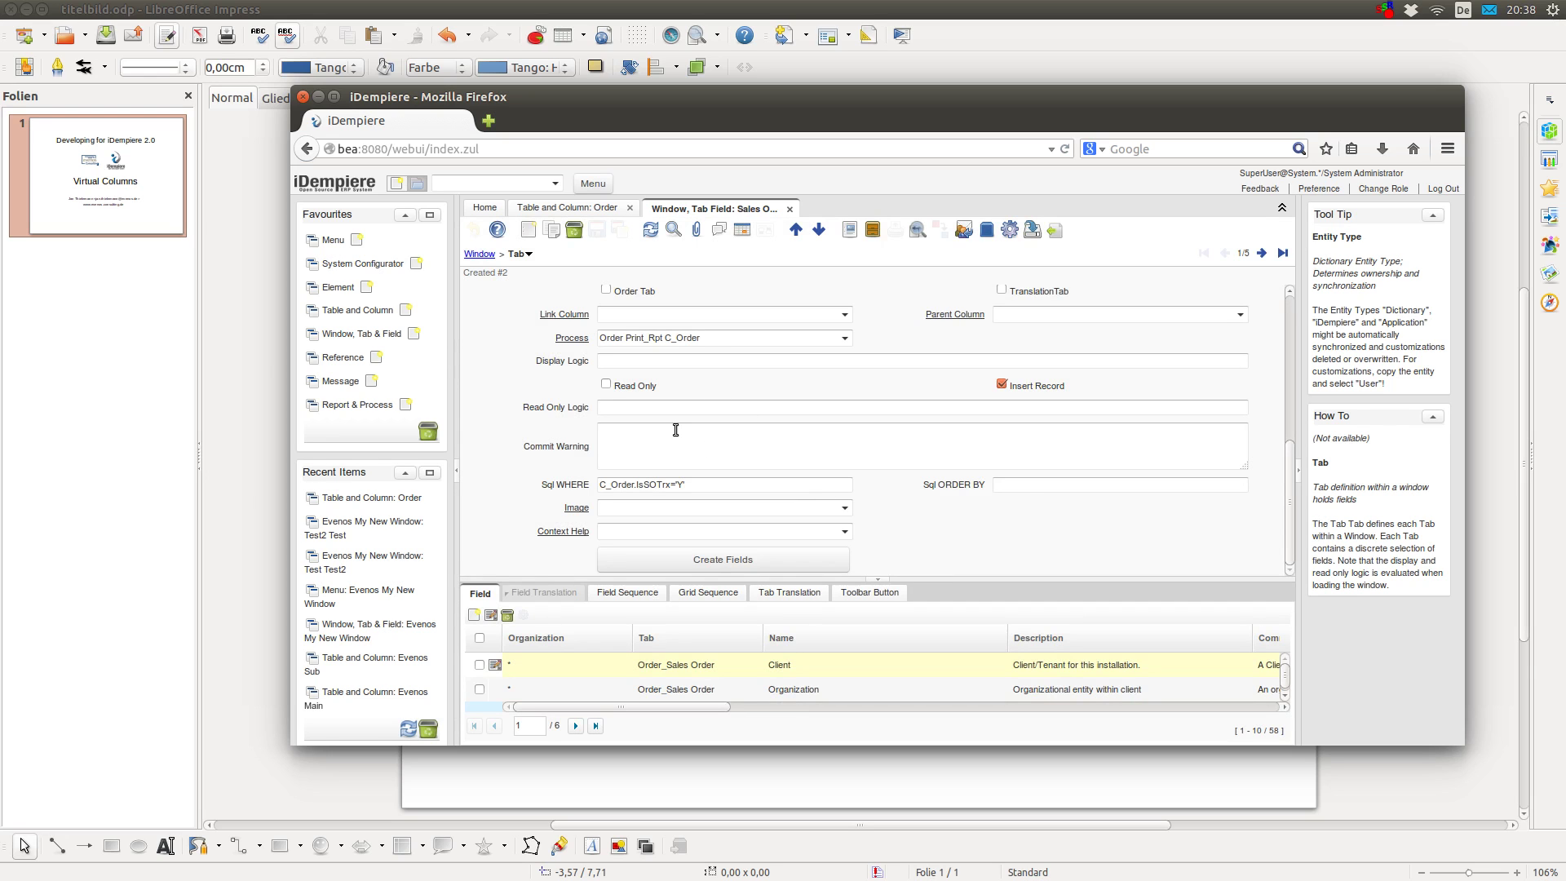
Step: Open the Order tab in Tab Editor and locate Credit Limit at sequence 580
left_click(1012, 232)
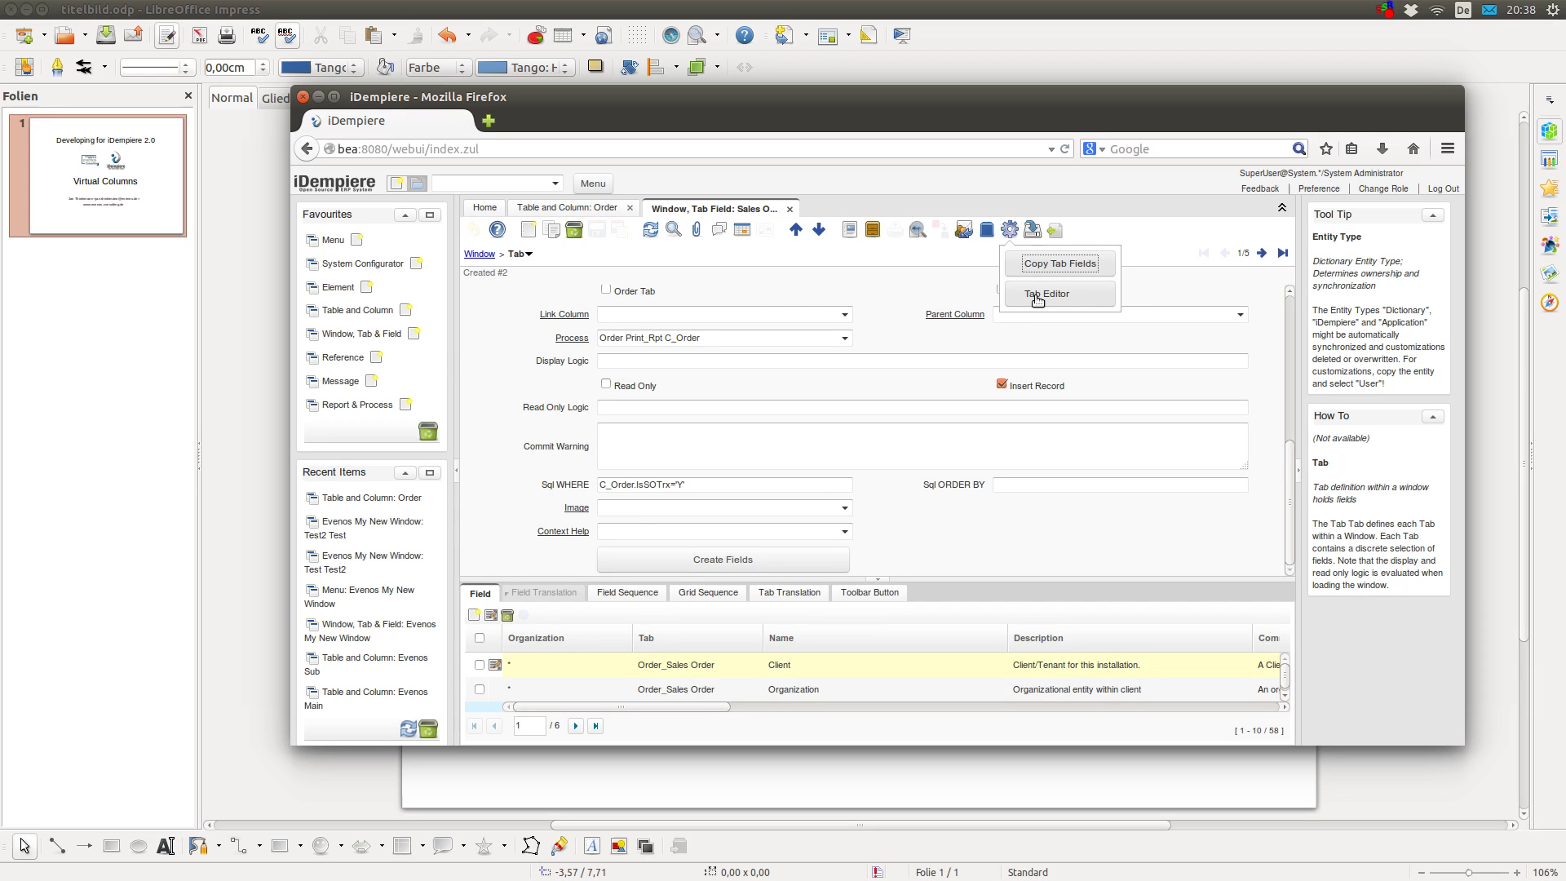
left_click(1036, 298)
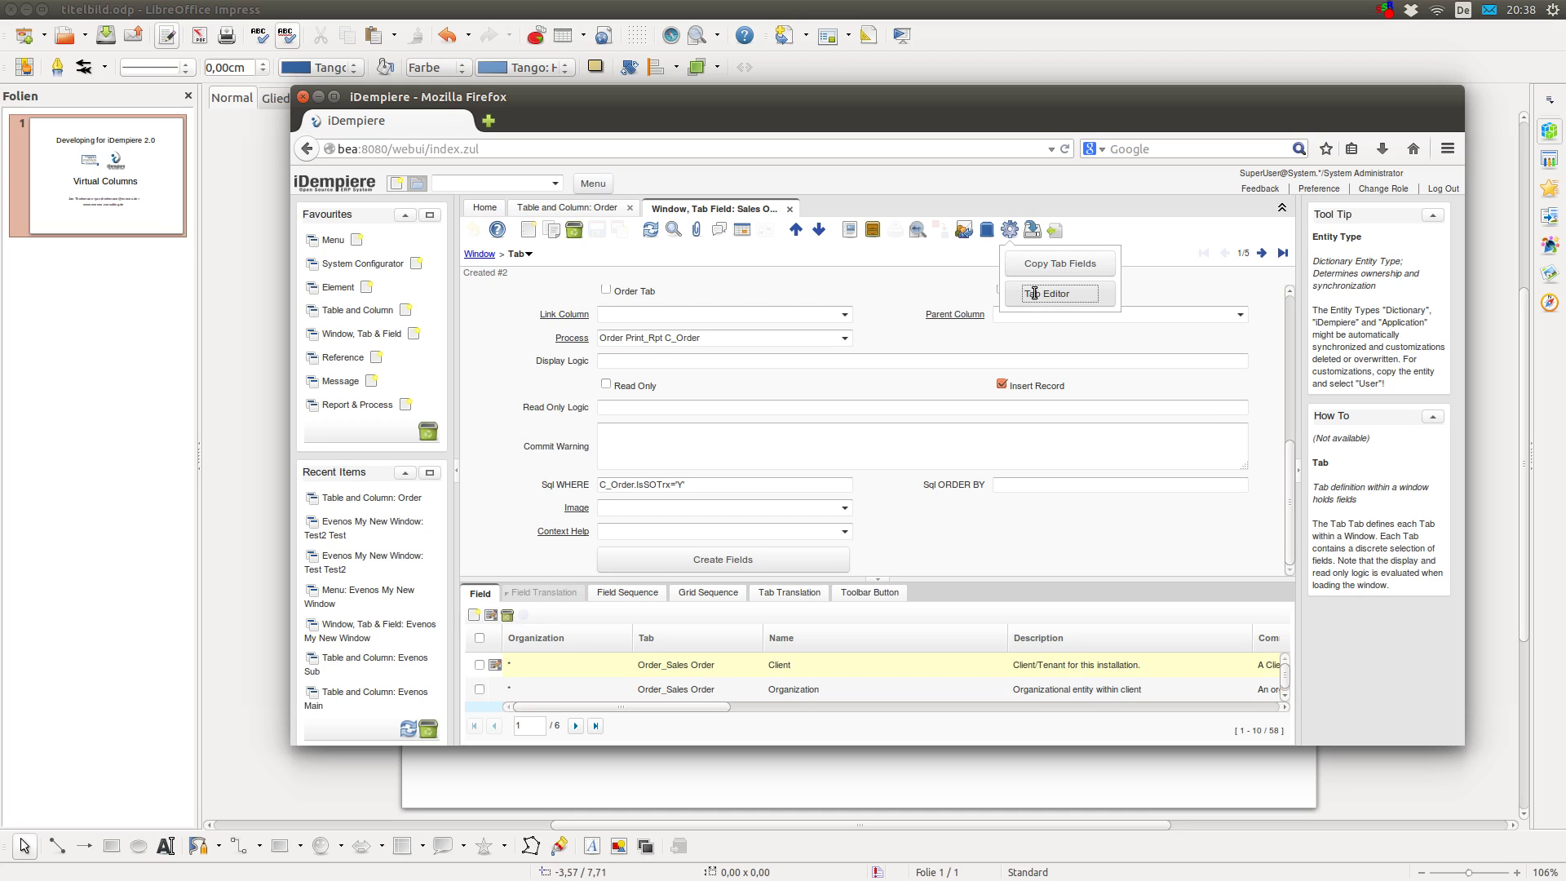
left_click(1032, 289)
scroll(879, 585, "down", 5)
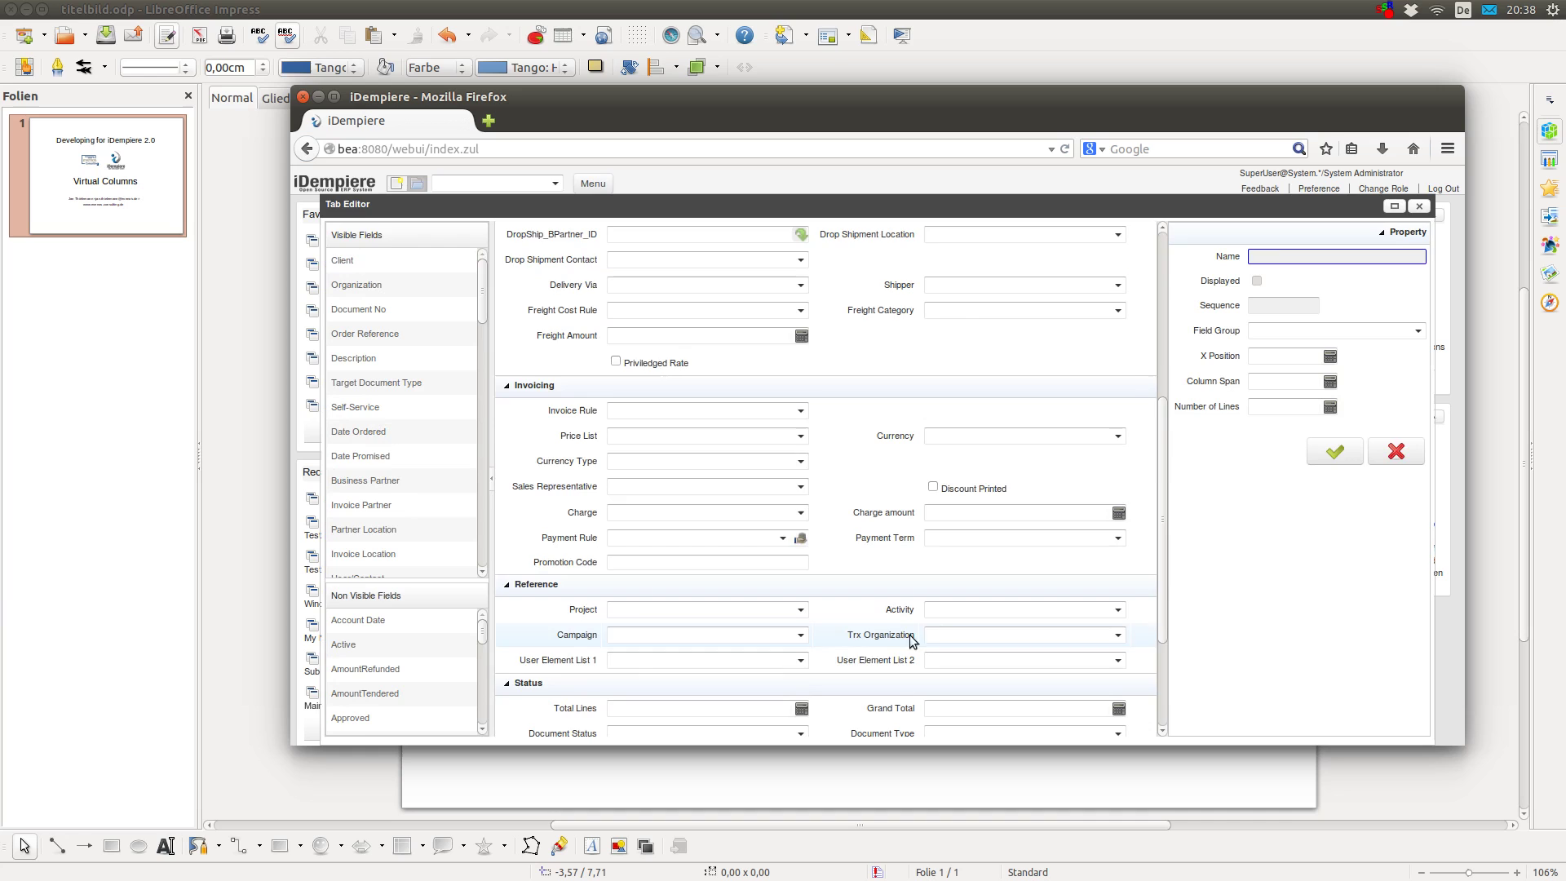
scroll(1101, 490, "down", 2)
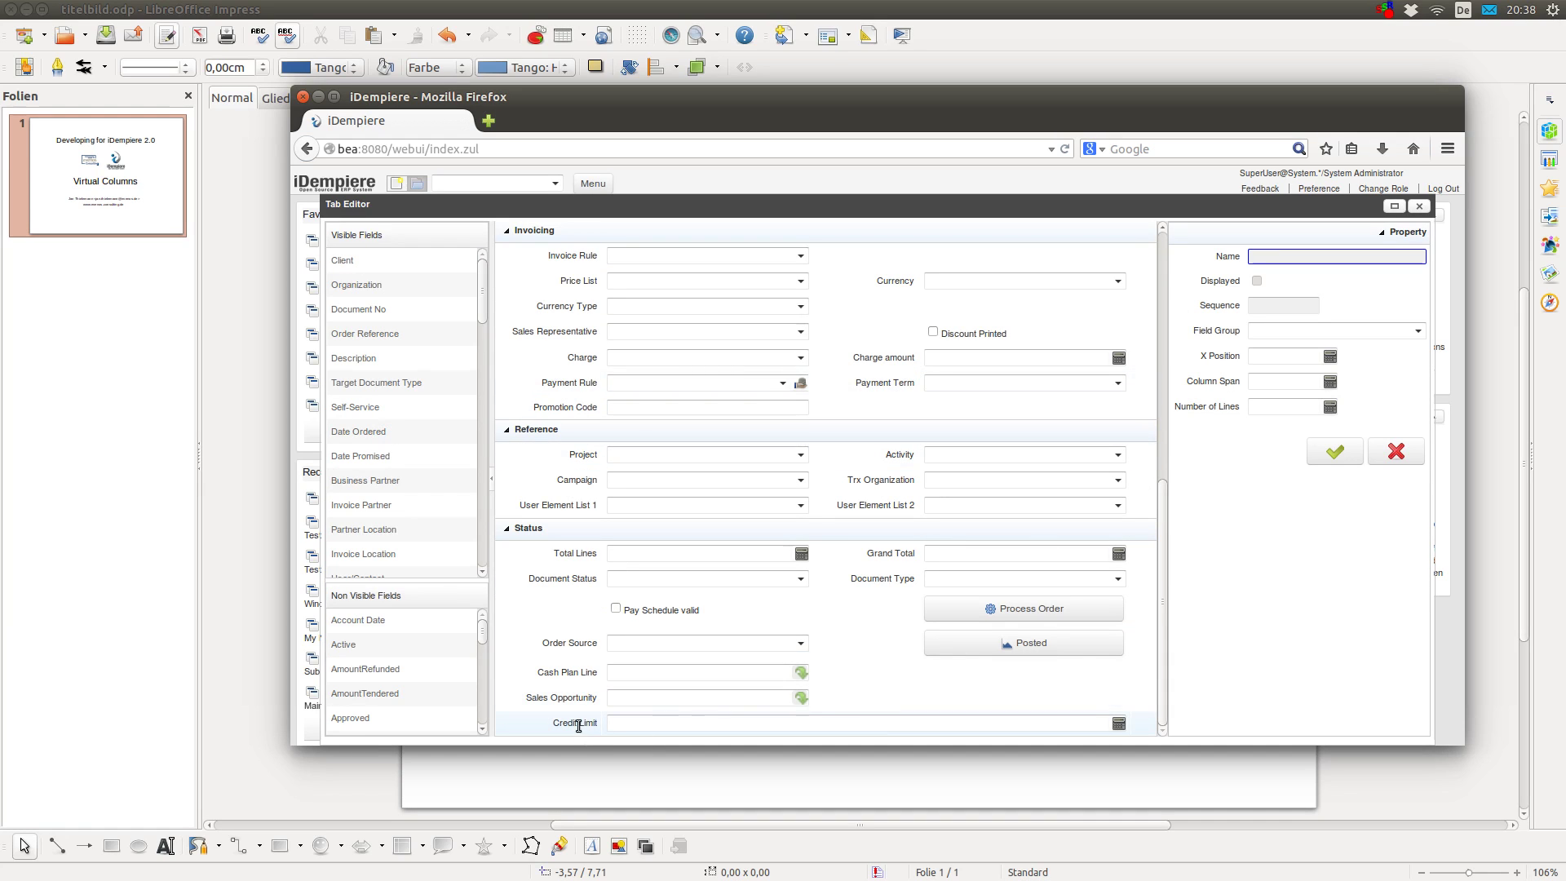
left_click_drag(578, 724, 646, 723)
Step: Place Credit Limit in the row left of Date Promised (sequence 90, X position 1) and save
left_click(652, 722)
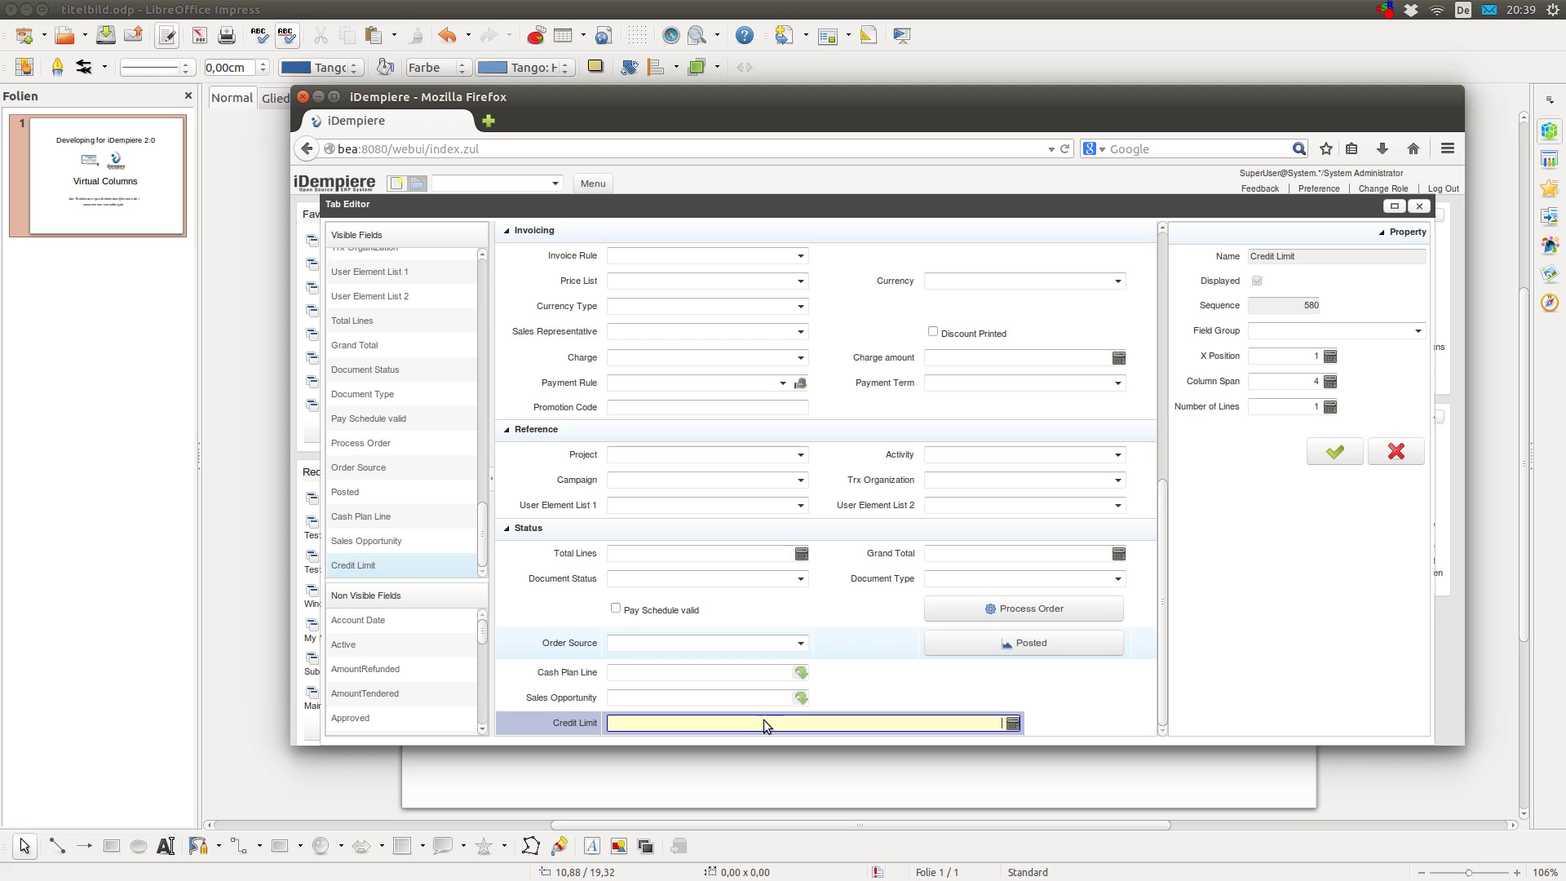
type("3")
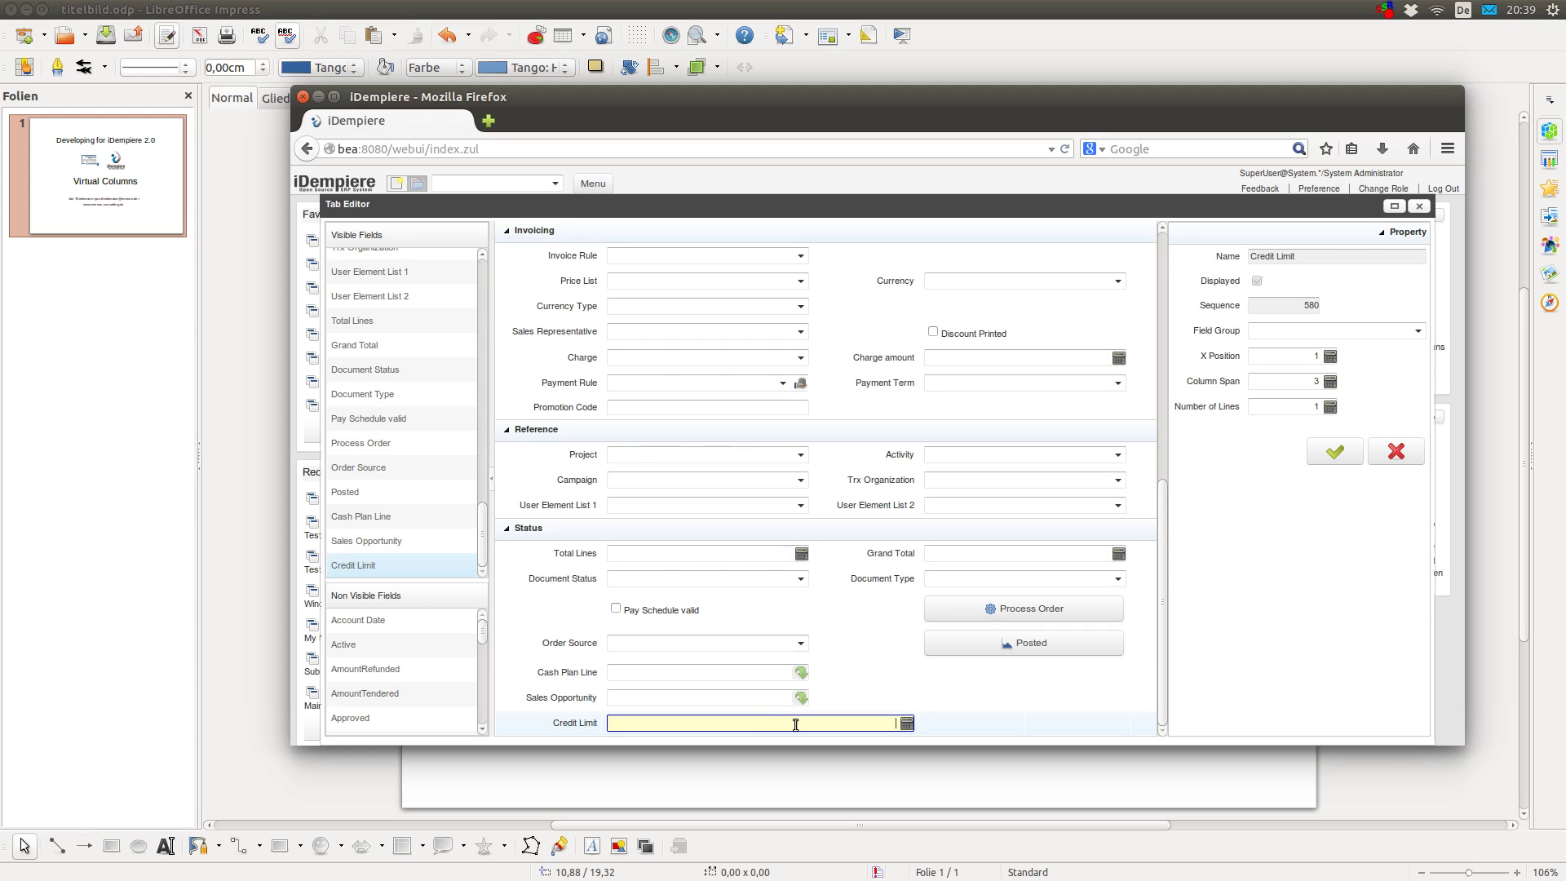
type("2")
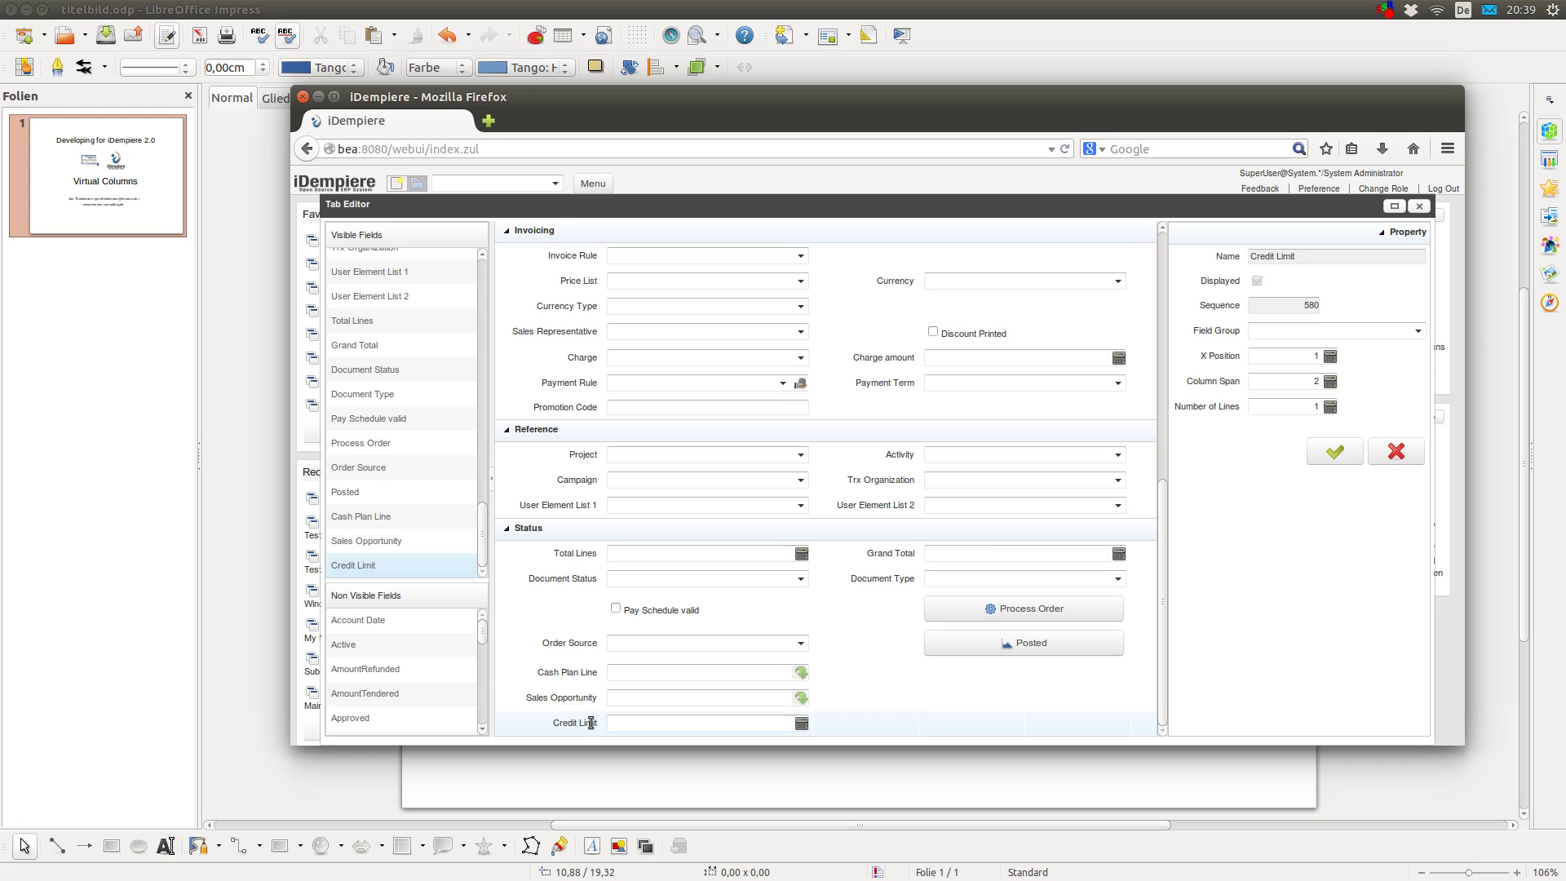
mouse_move(576, 725)
left_mouse_down()
mouse_move(917, 274)
mouse_move(914, 251)
left_mouse_up()
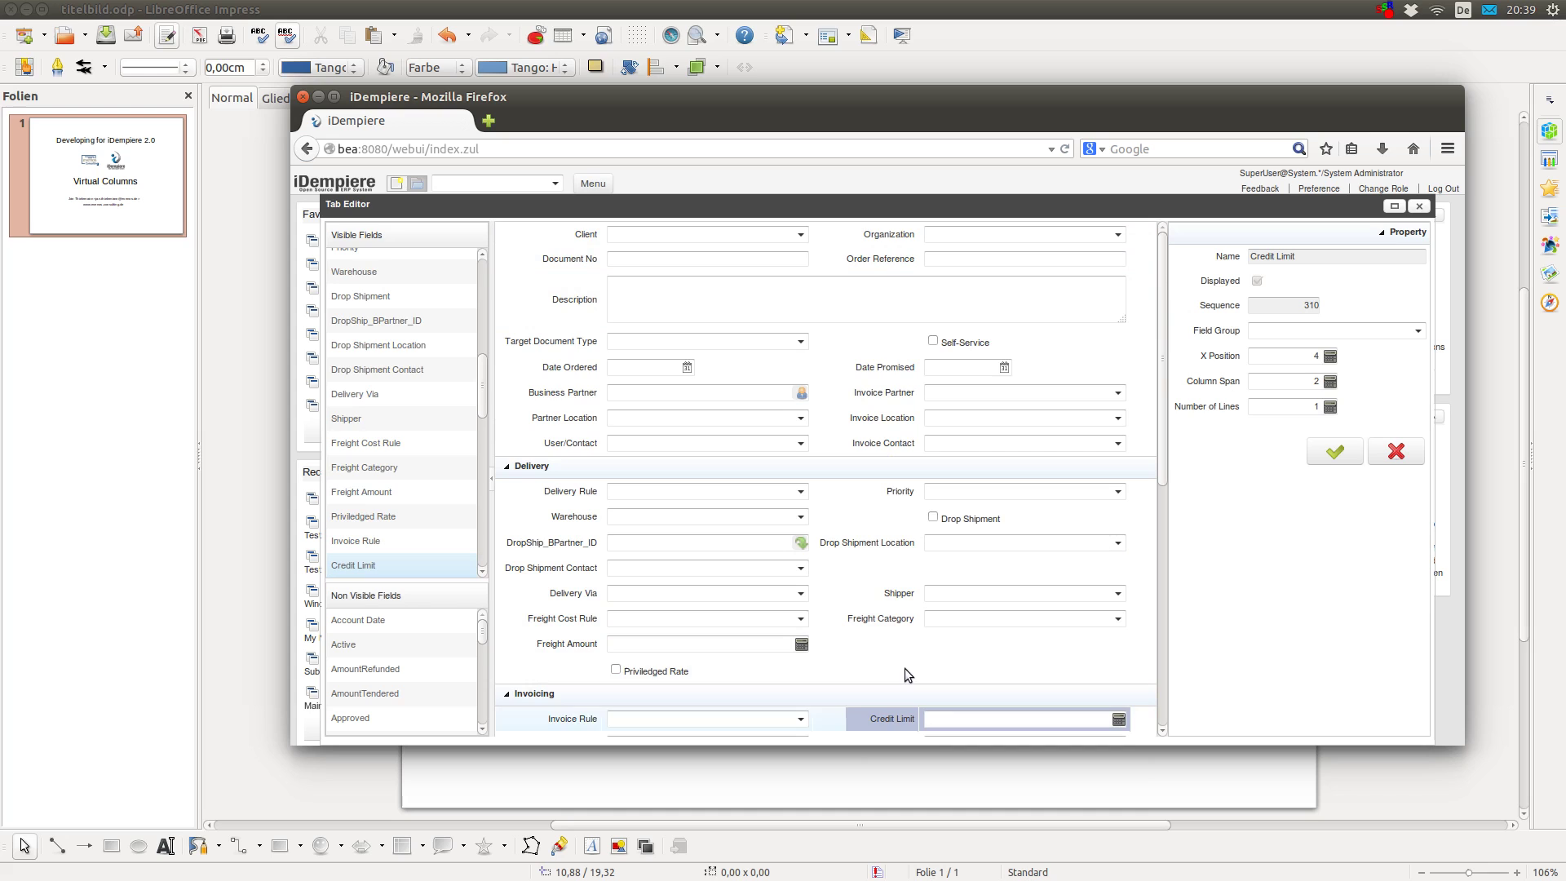
left_click_drag(900, 721, 581, 232)
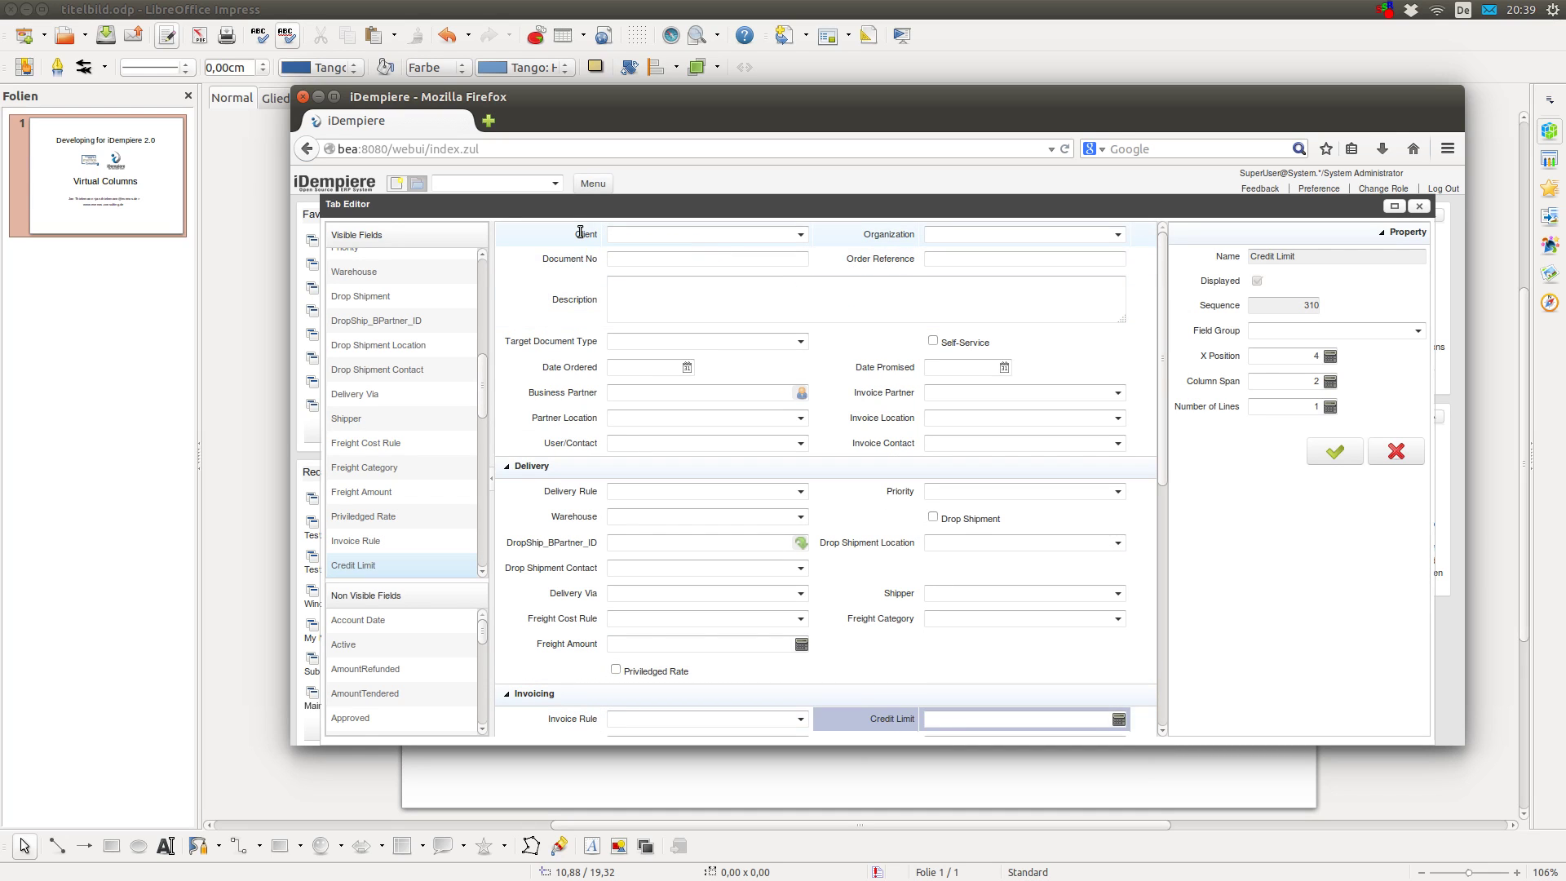
left_click_drag(581, 232, 896, 358)
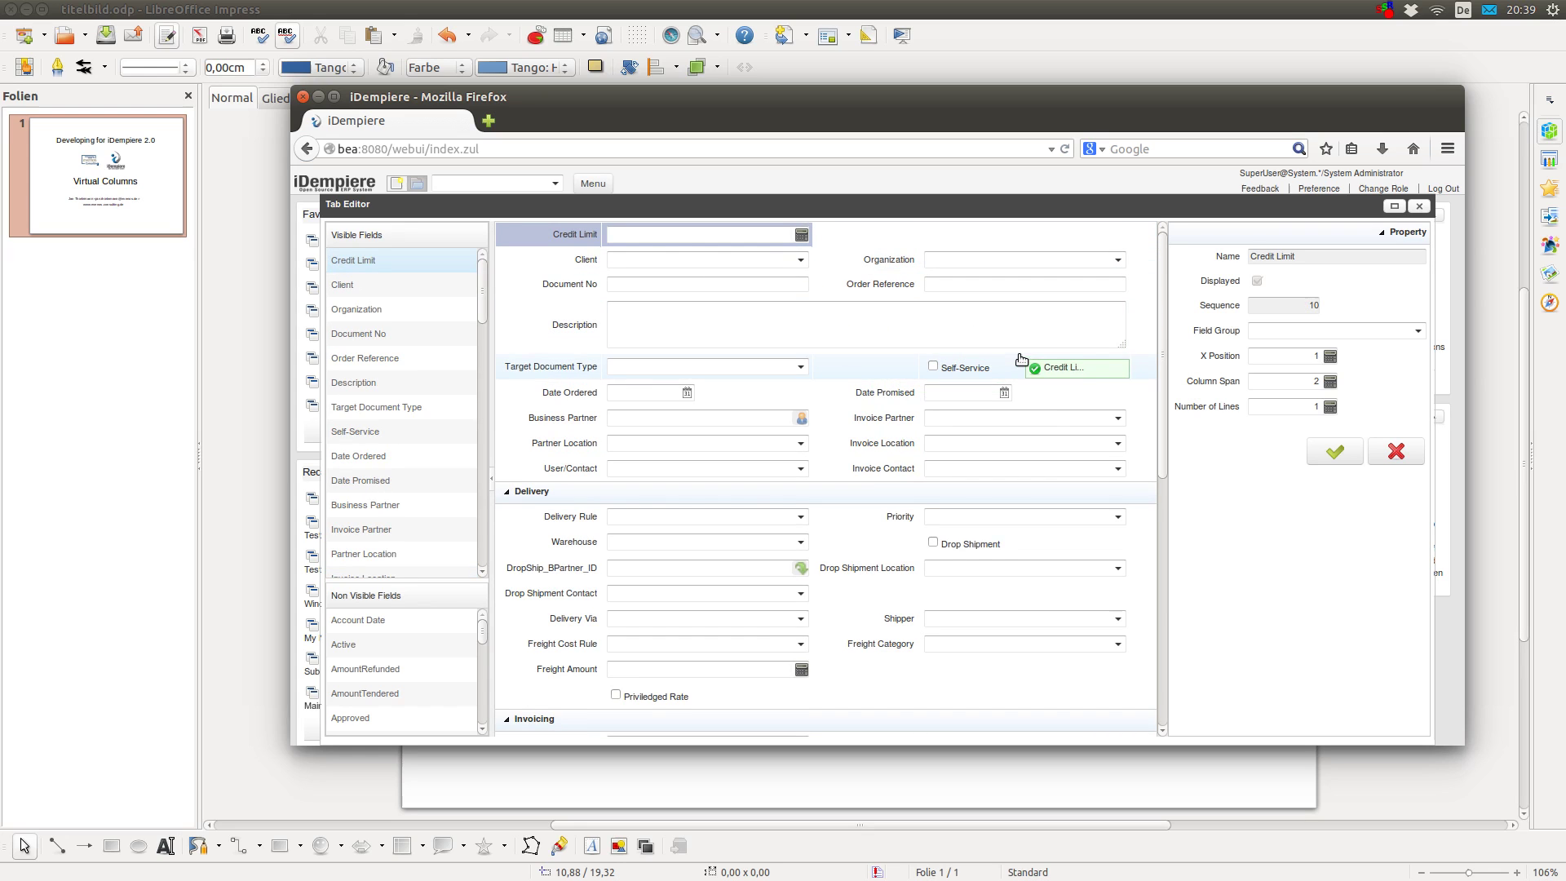
mouse_move(897, 358)
left_mouse_down()
mouse_move(891, 451)
mouse_move(885, 397)
left_mouse_up()
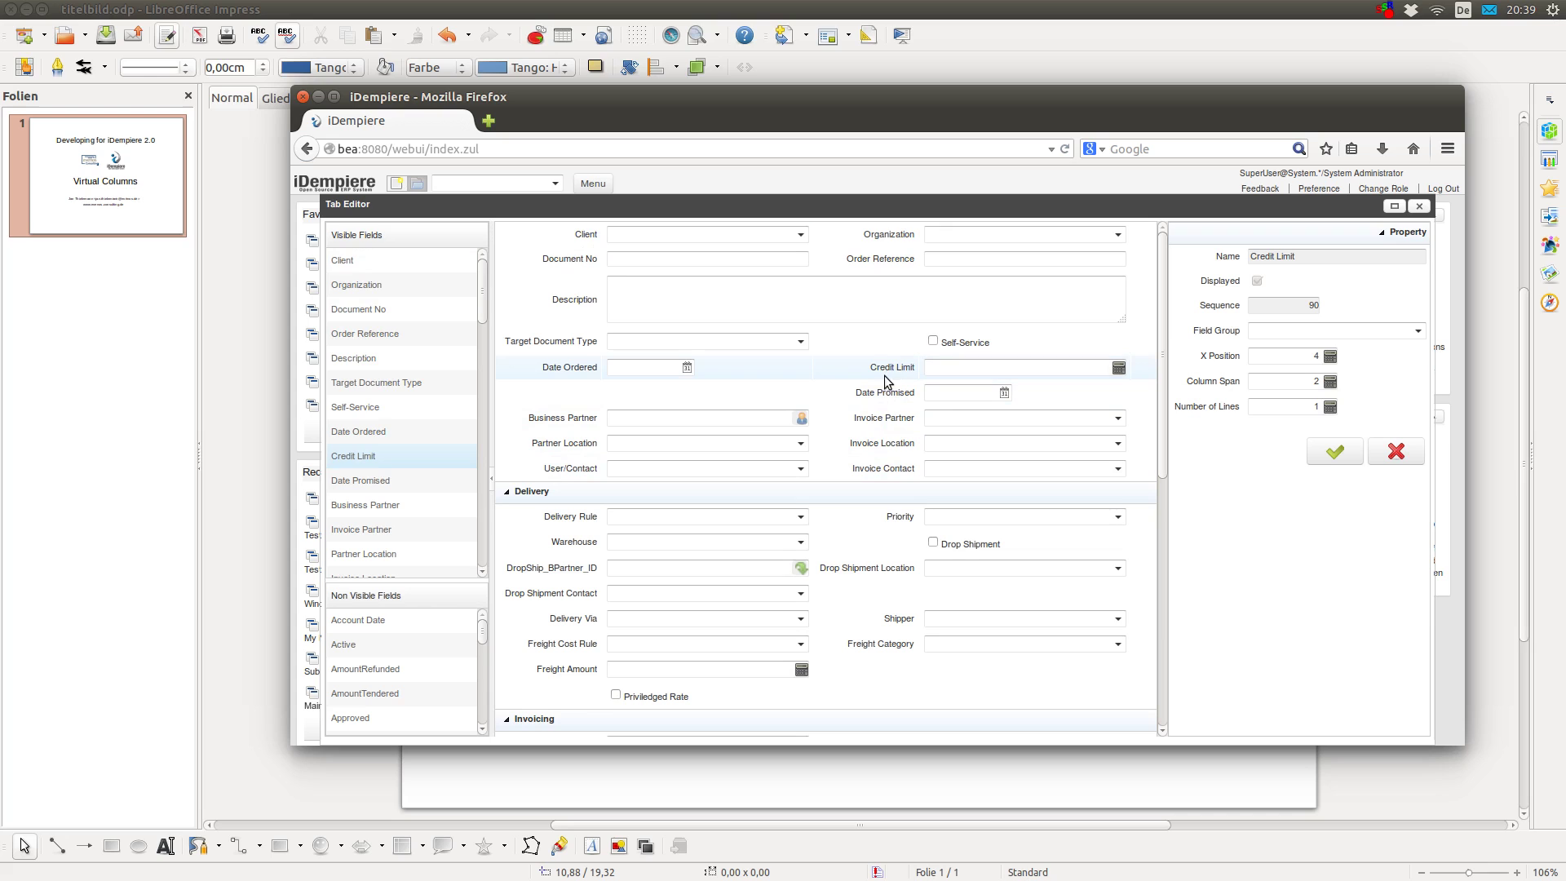
left_click_drag(894, 366, 674, 389)
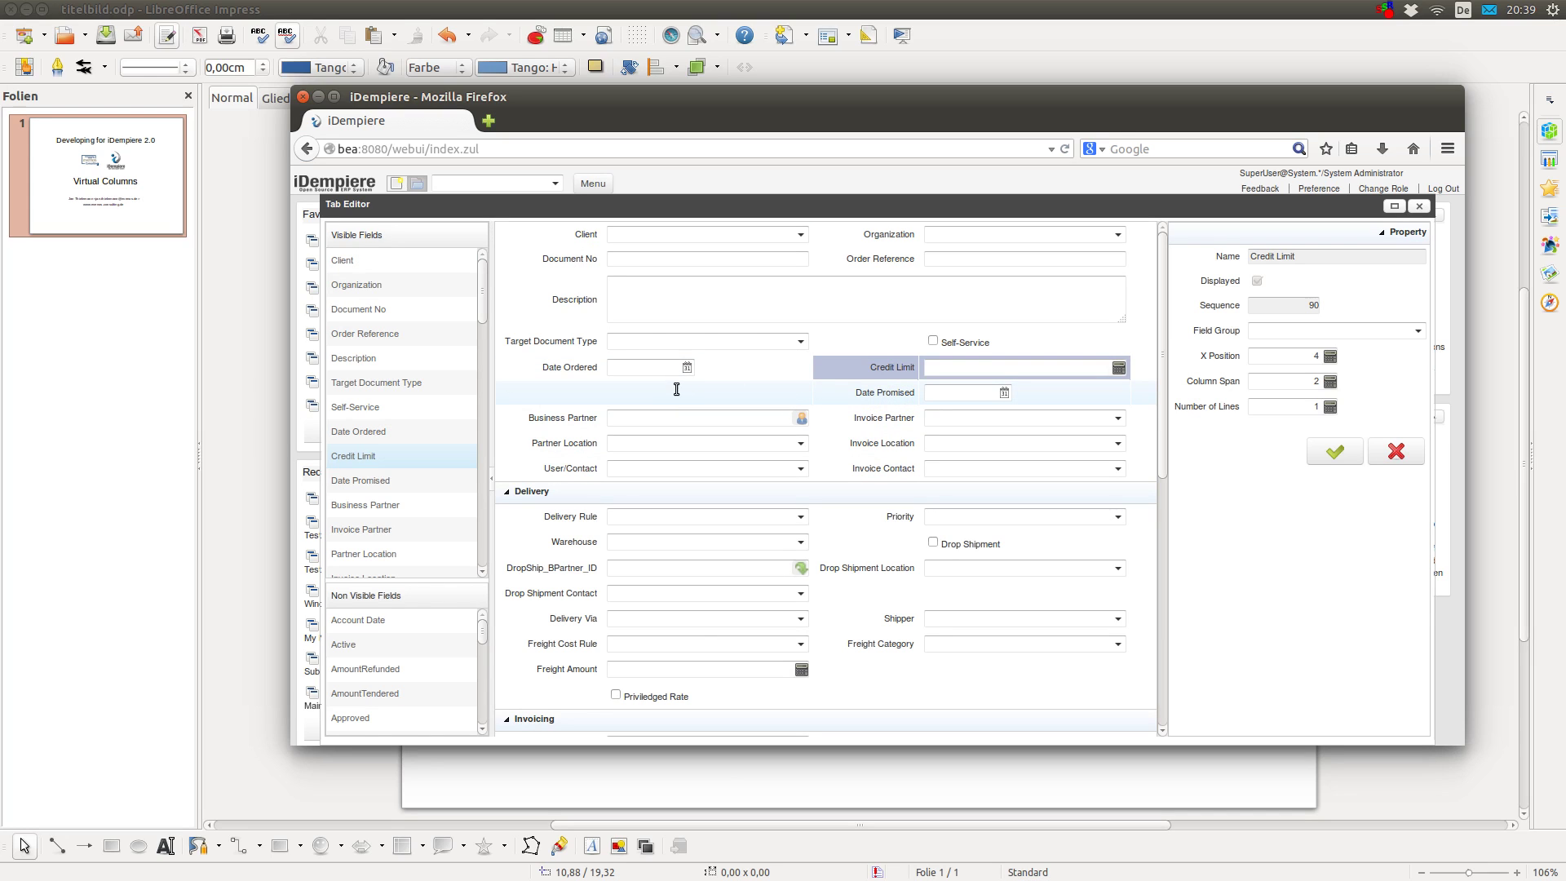
left_click_drag(676, 390, 675, 389)
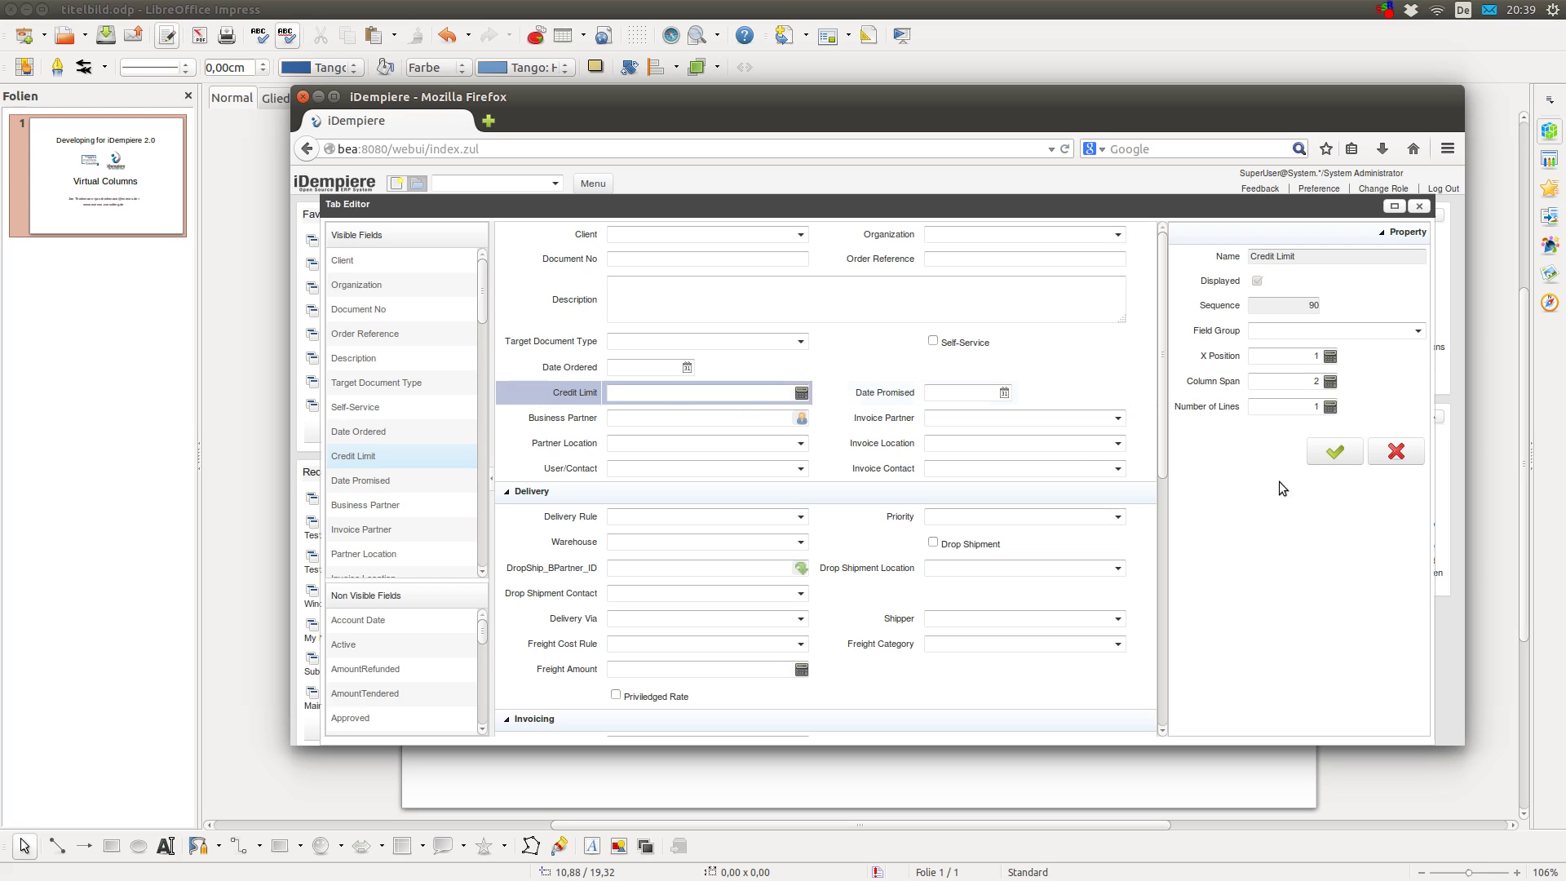
left_click(1336, 452)
Step: Close the Tab Editor and change the login role to the GardenWorld client
left_click(1329, 448)
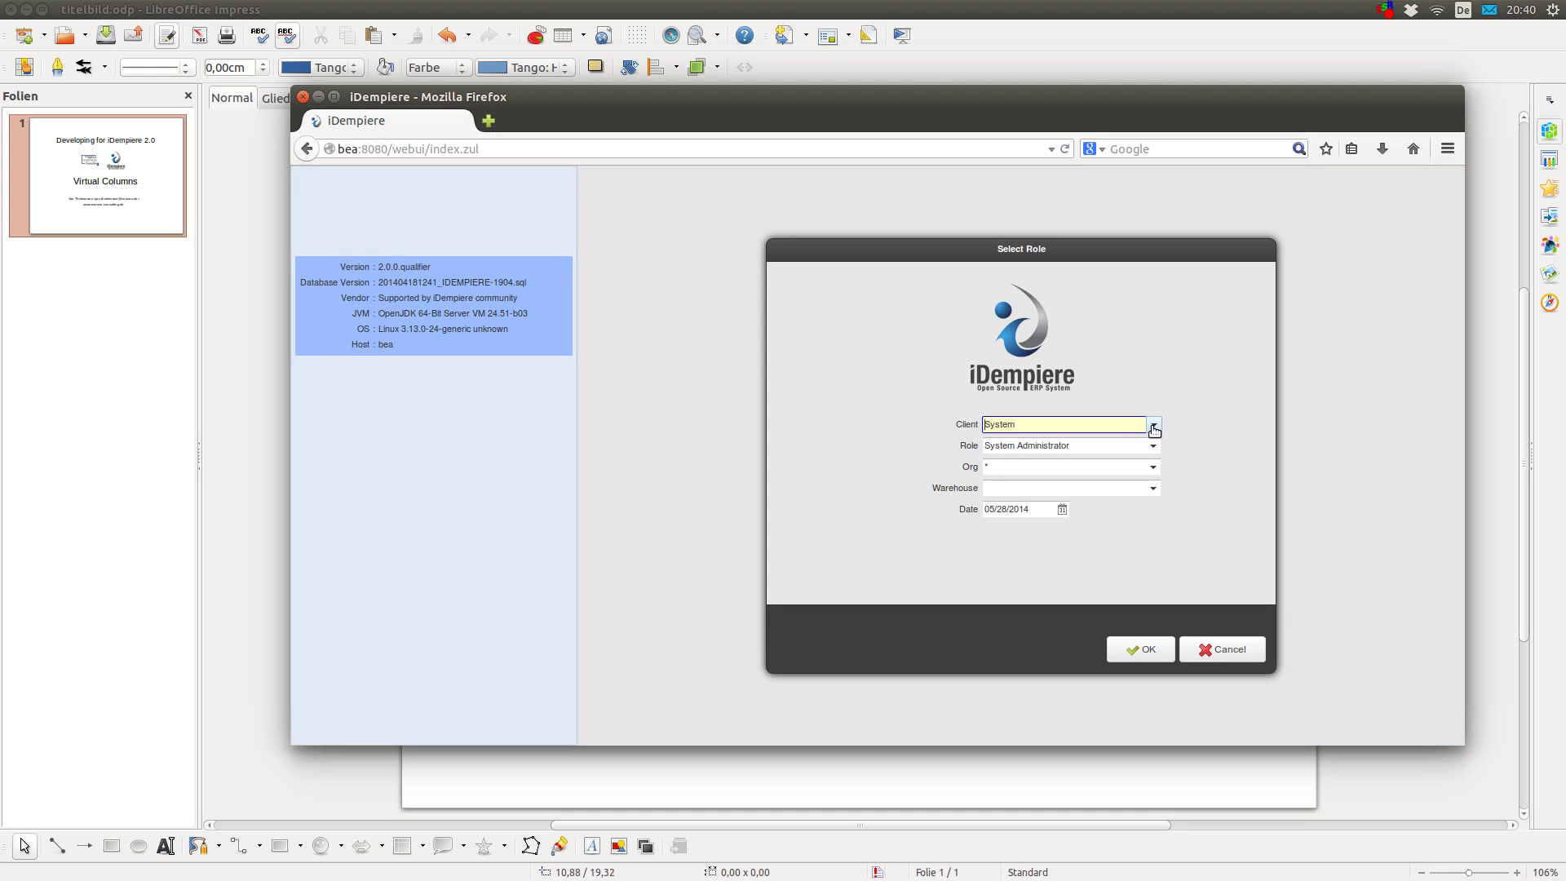
left_click(1152, 425)
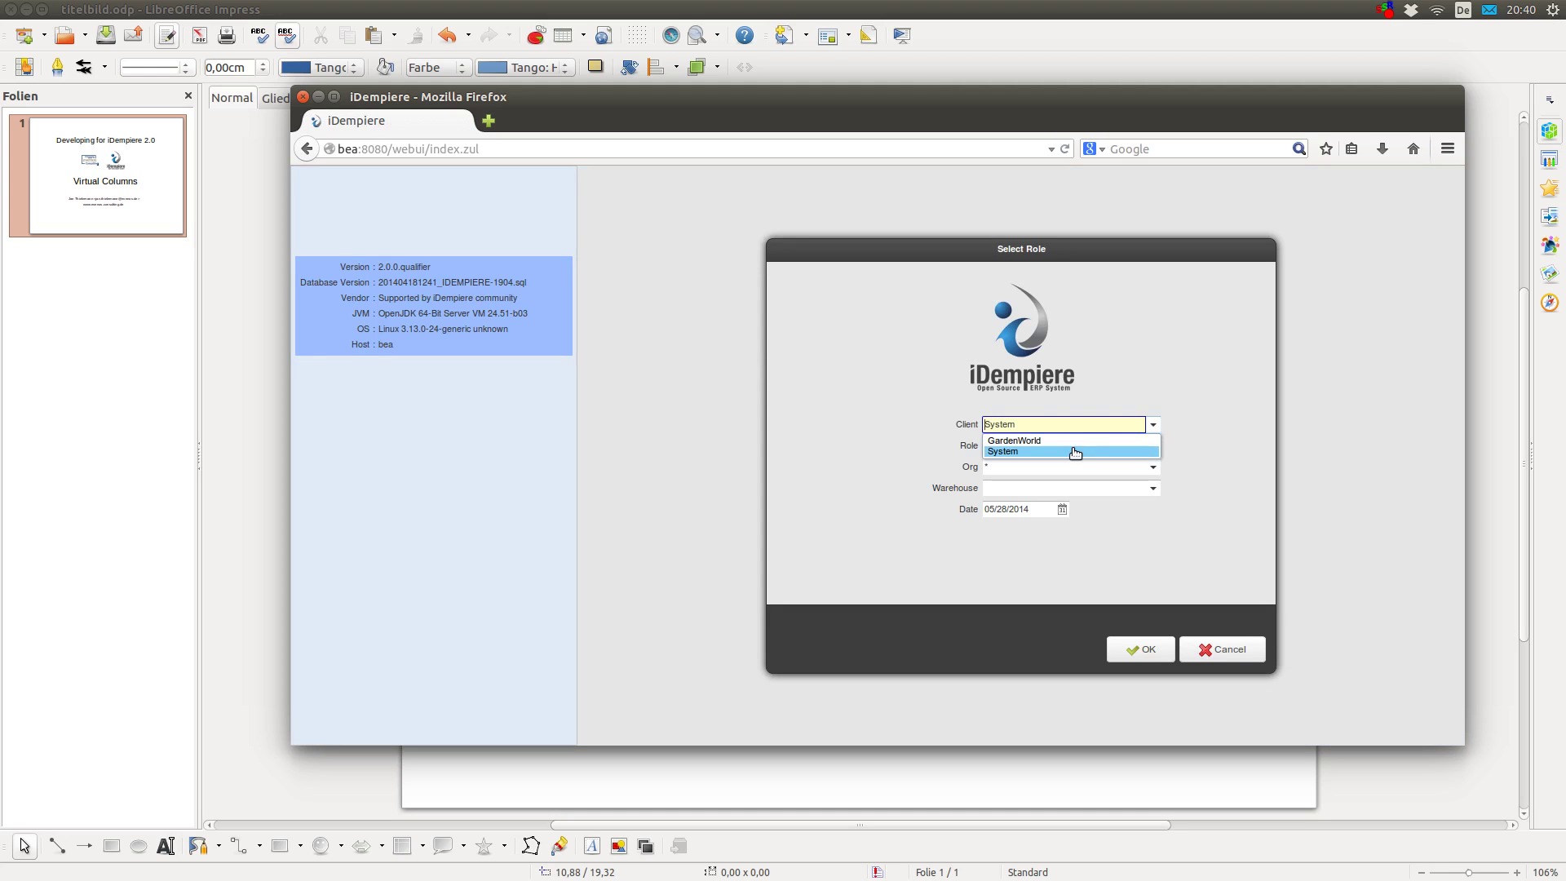
left_click(1070, 442)
left_click(1136, 652)
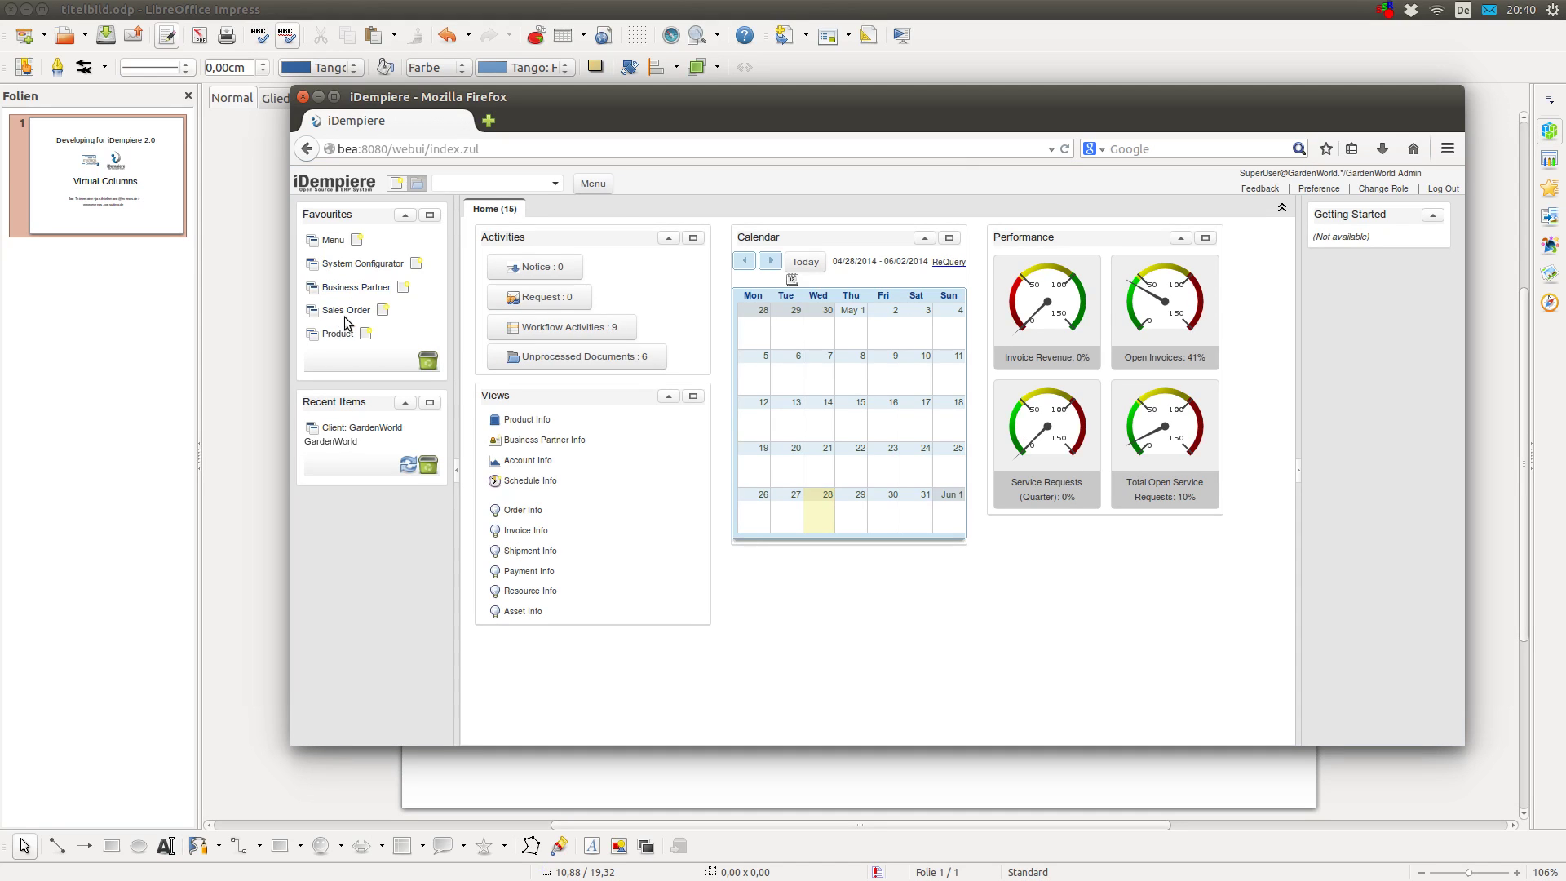
Step: Compare sales order 80005's Credit Limit with C&W Construction's credit limit of 10,000
left_click(346, 311)
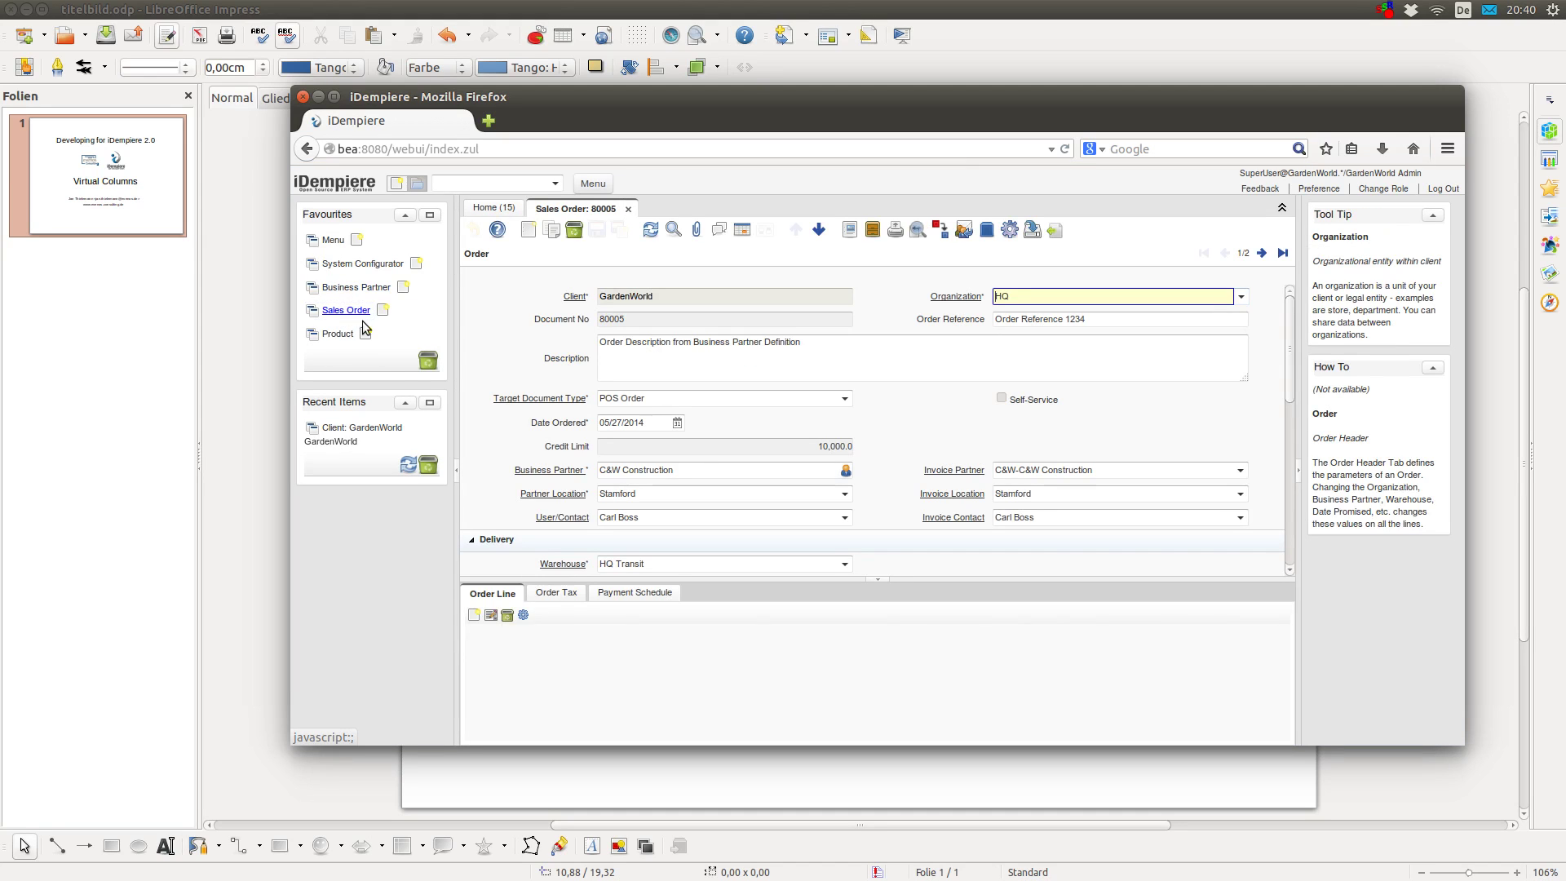
left_click(759, 446)
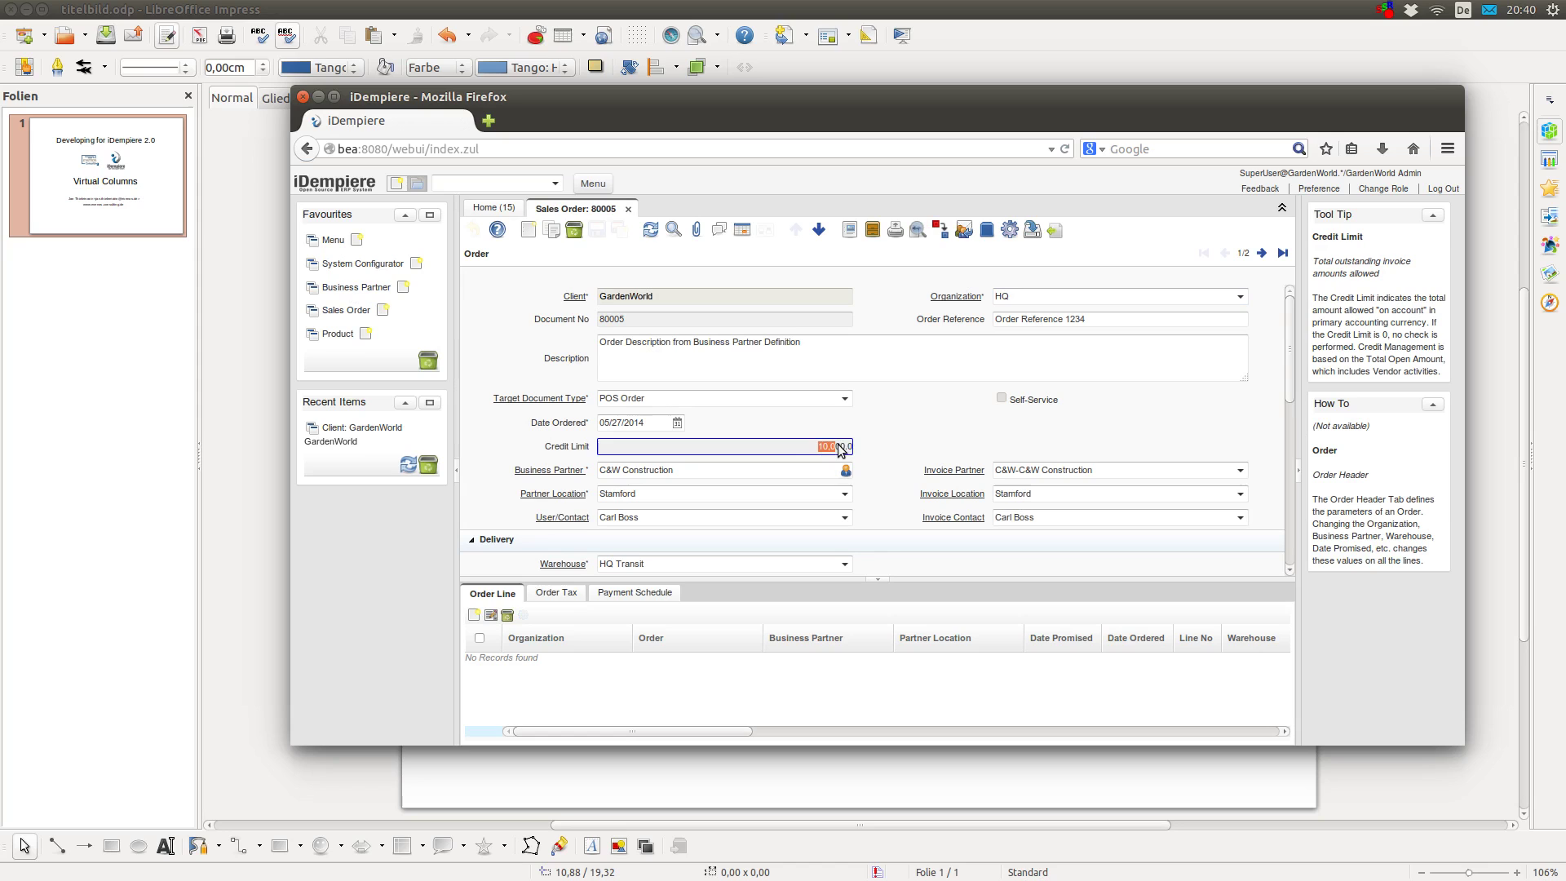
right_click(707, 475)
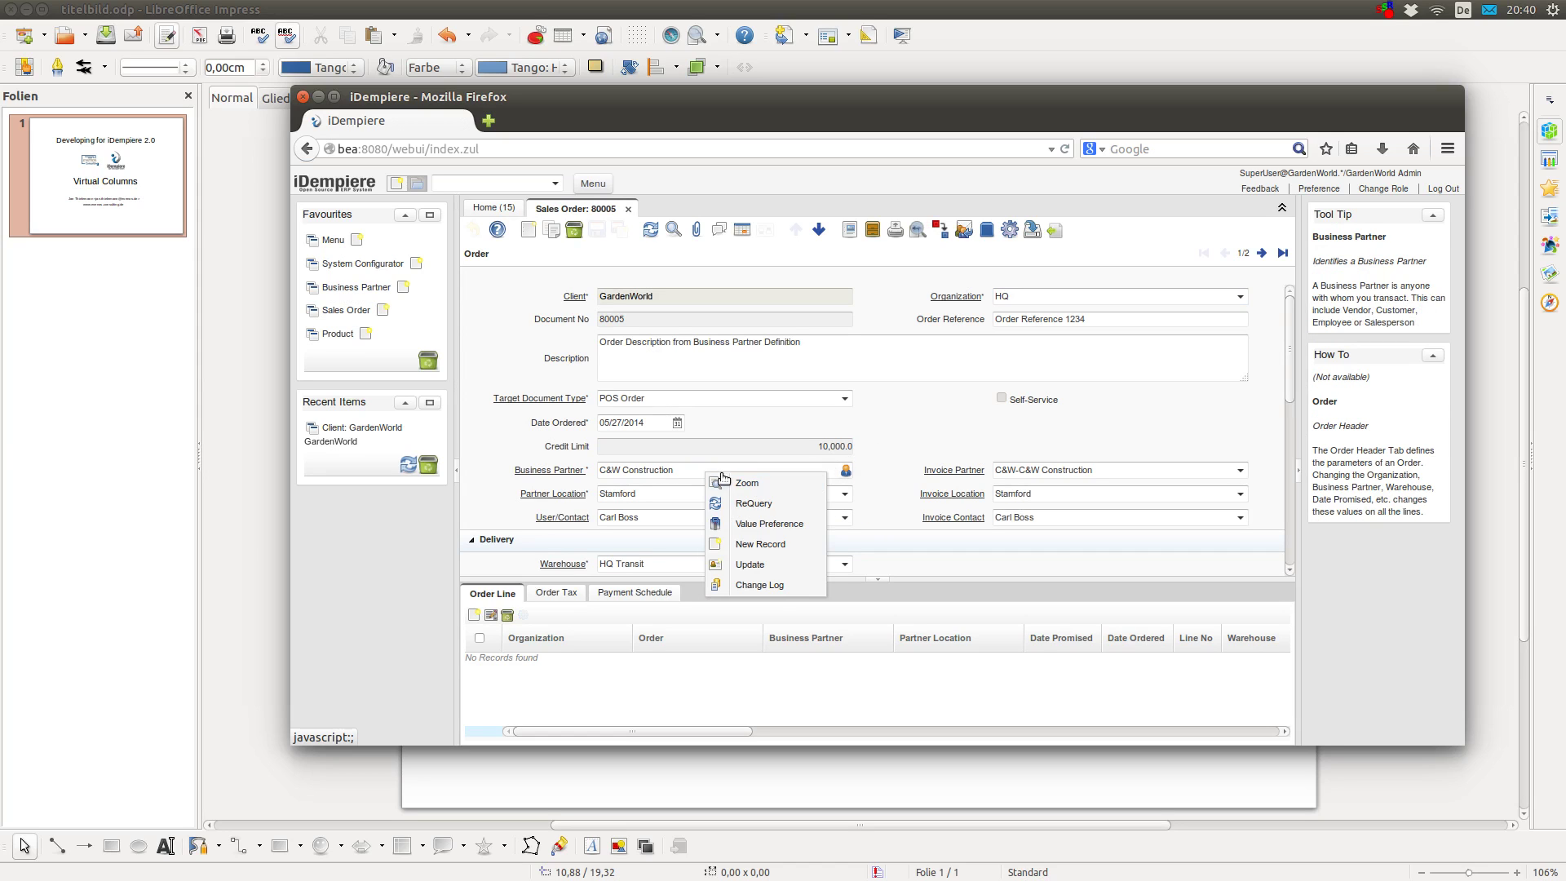
left_click(762, 486)
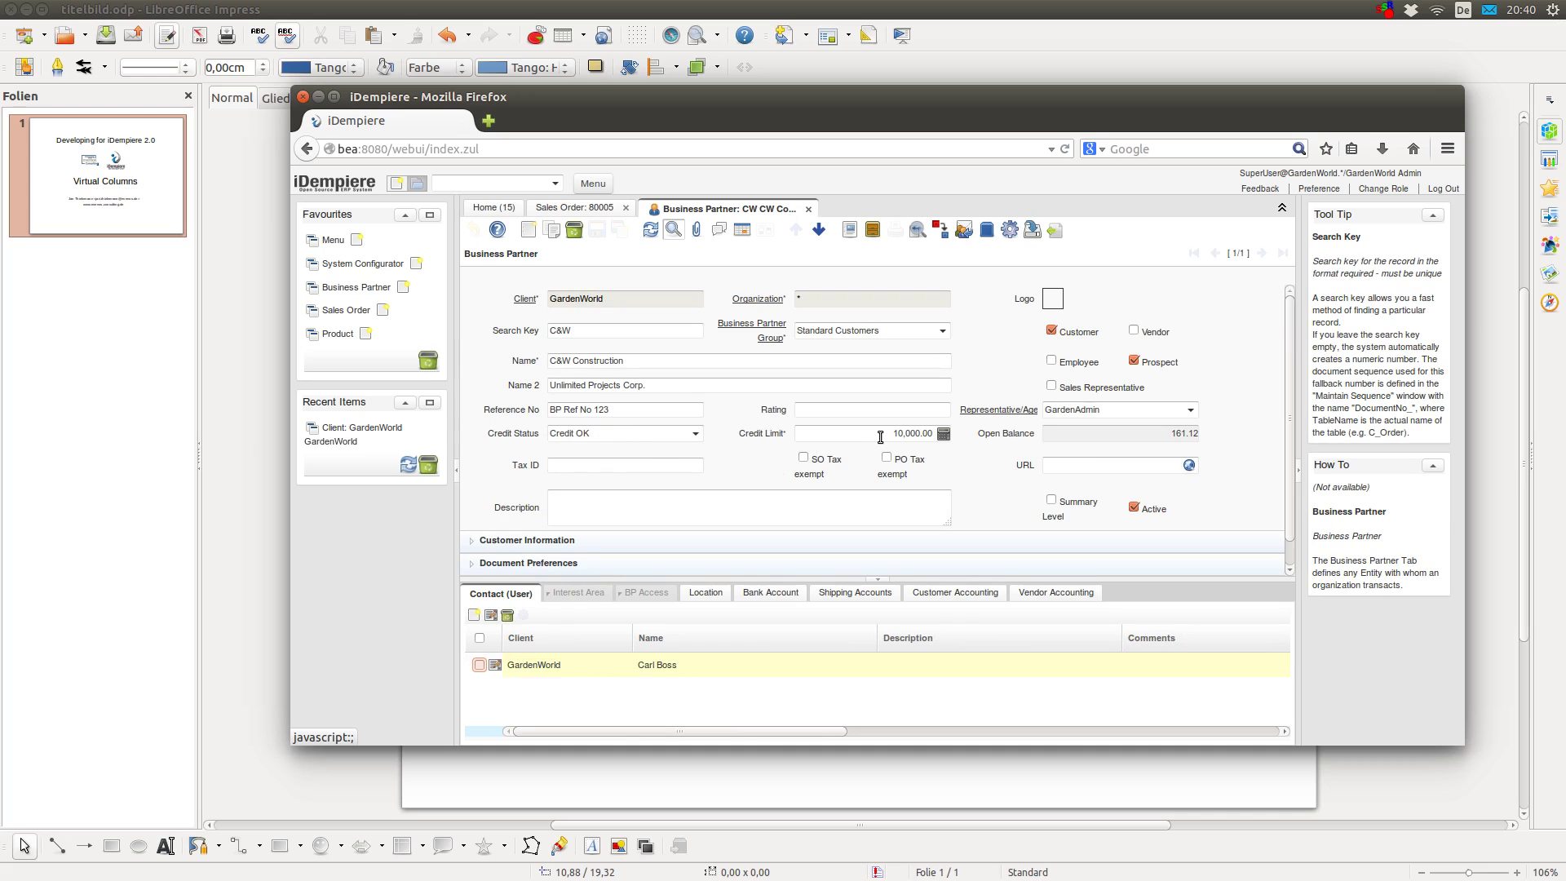
left_click(574, 211)
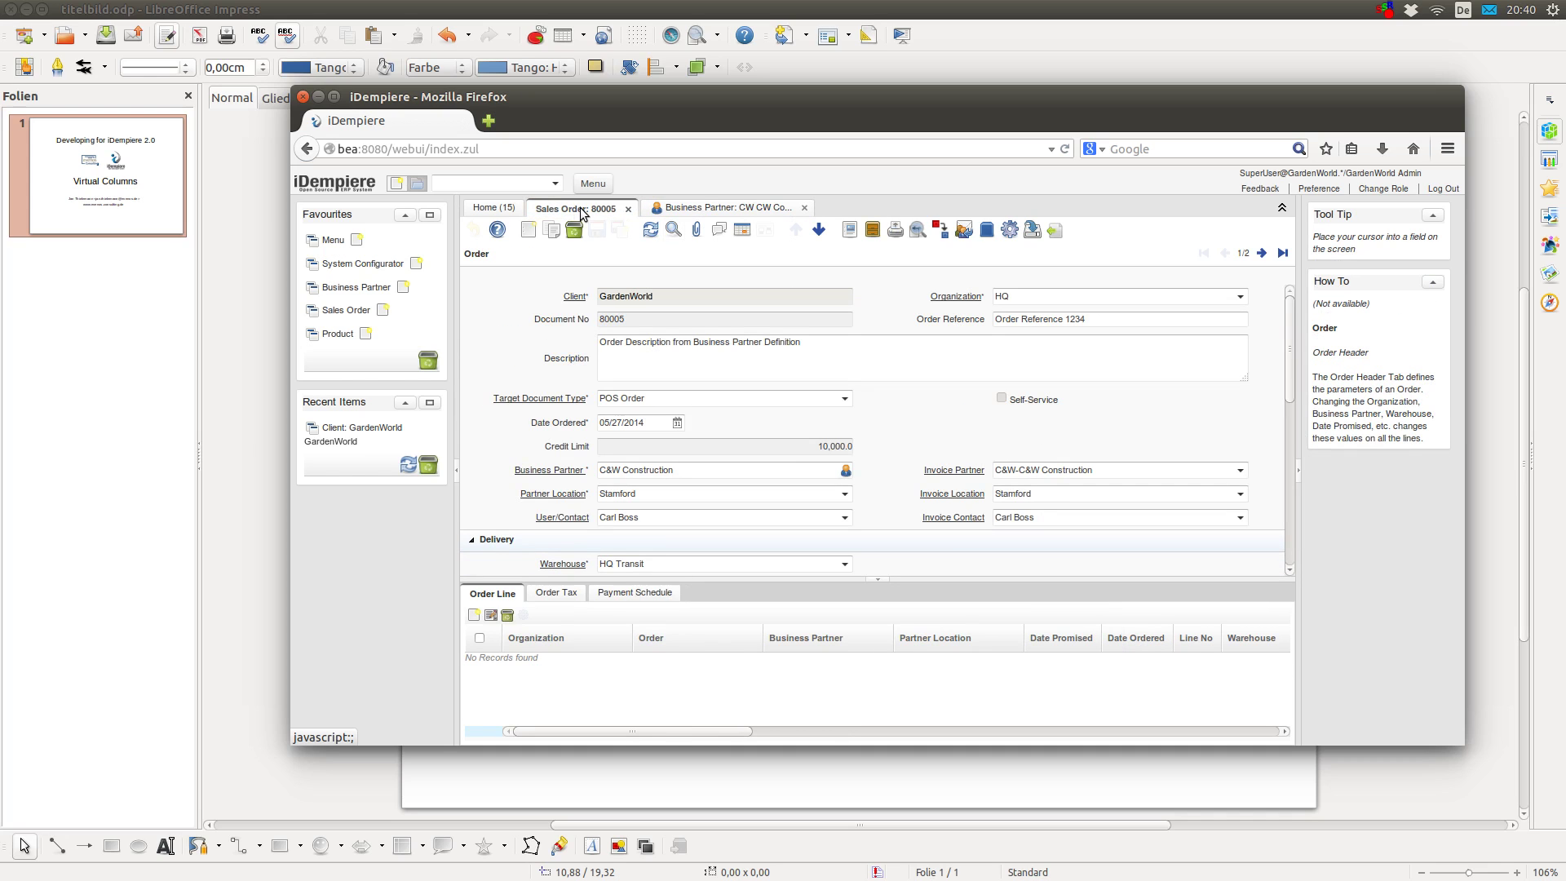